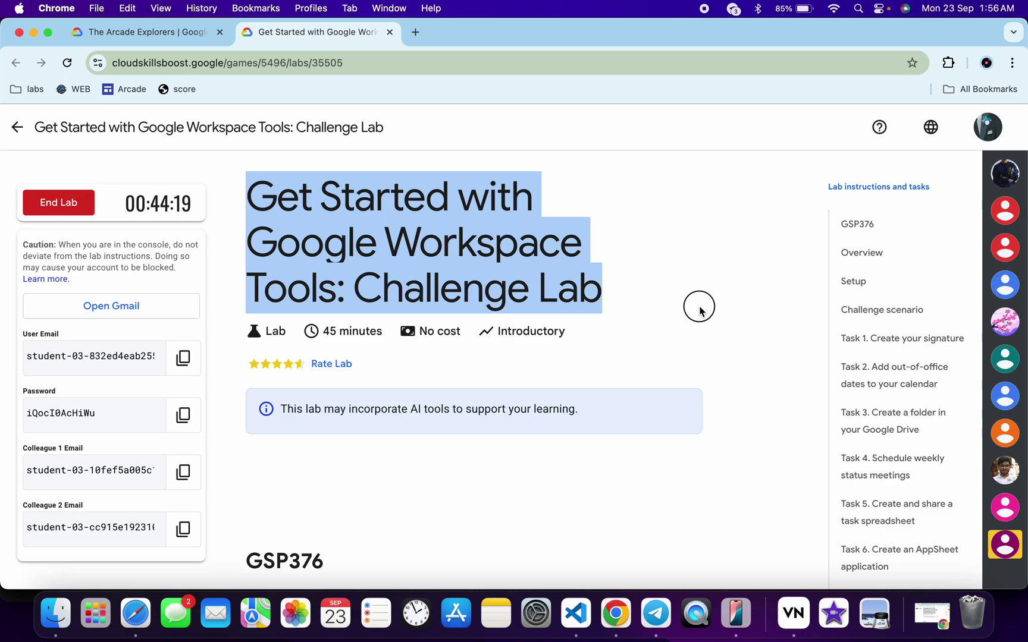
- Bring up the Task 1 signature instructions, then move to the lab account's Gmail inbox
{"action": "left_click", "coordinate": [860, 337]}
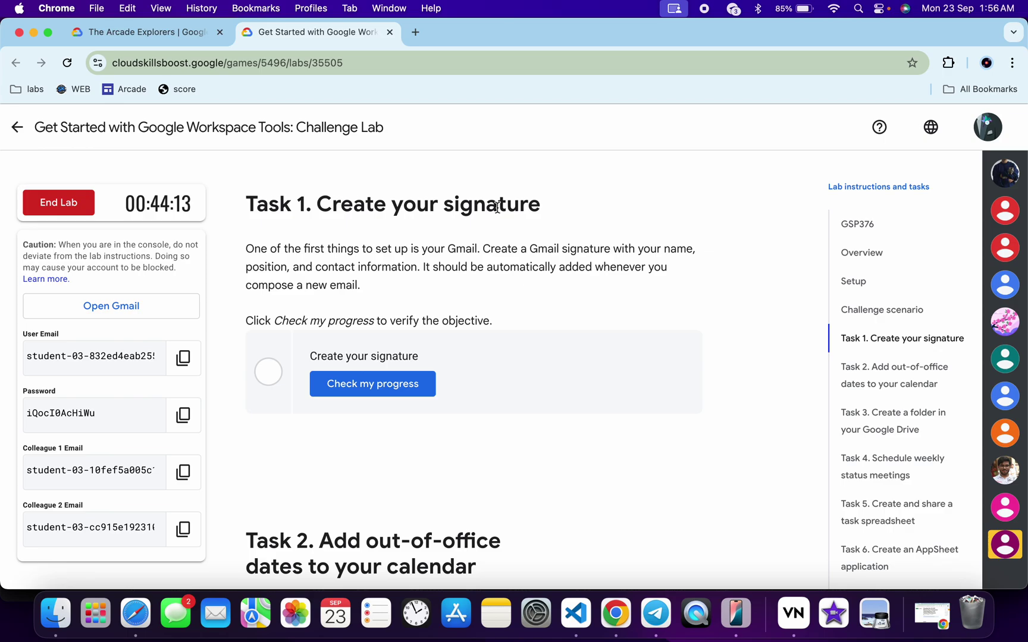
{"action": "key", "text": "ctrl+Right"}
{"action": "left_click", "coordinate": [518, 508]}
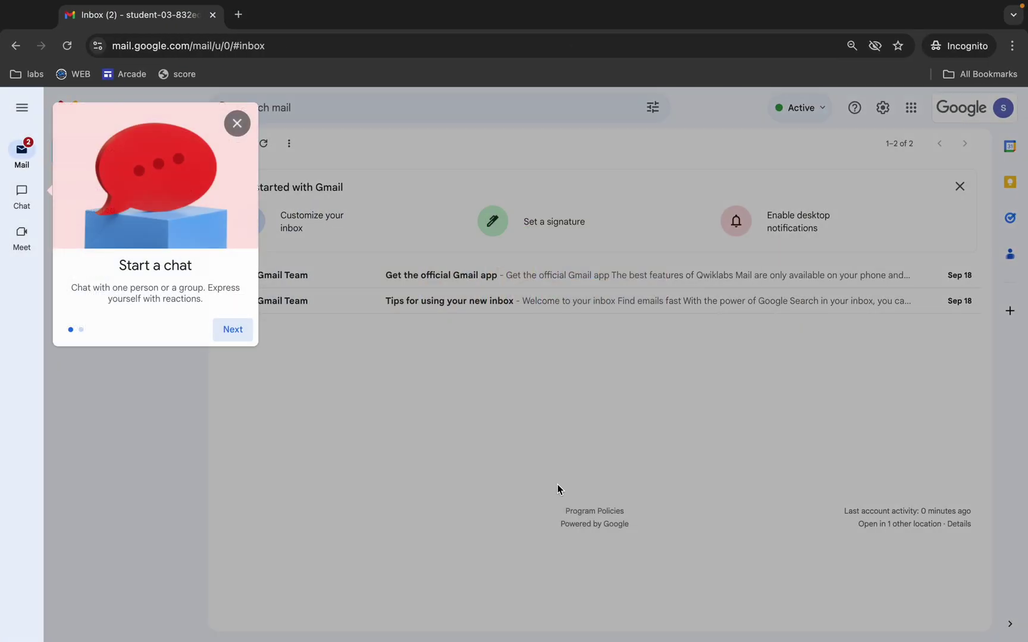
- Open Gmail's full settings page and scroll down to the Signature section
{"action": "left_click", "coordinate": [237, 123]}
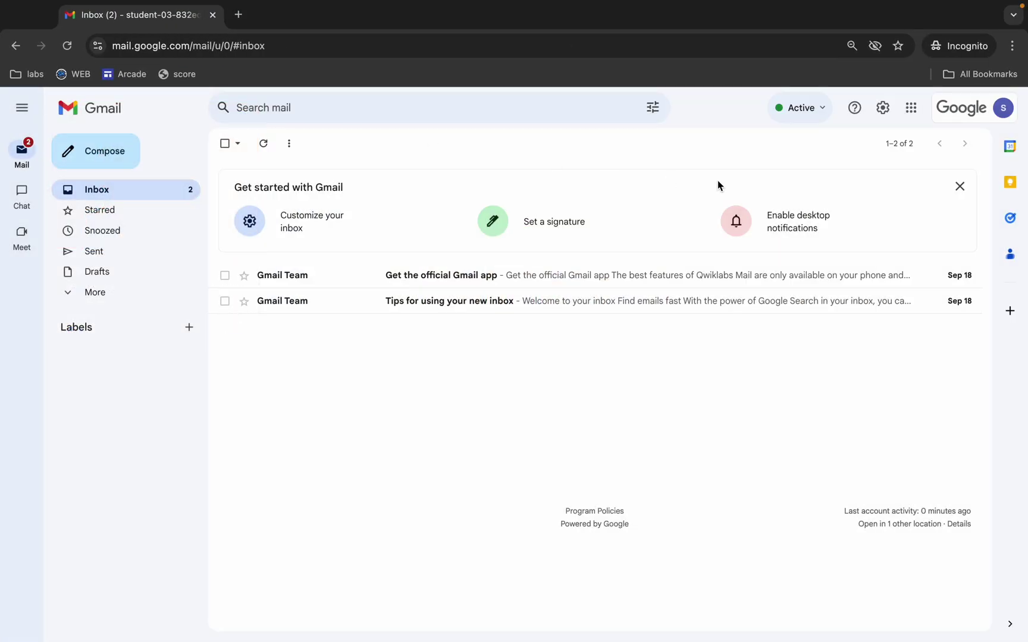
{"action": "left_click", "coordinate": [882, 113]}
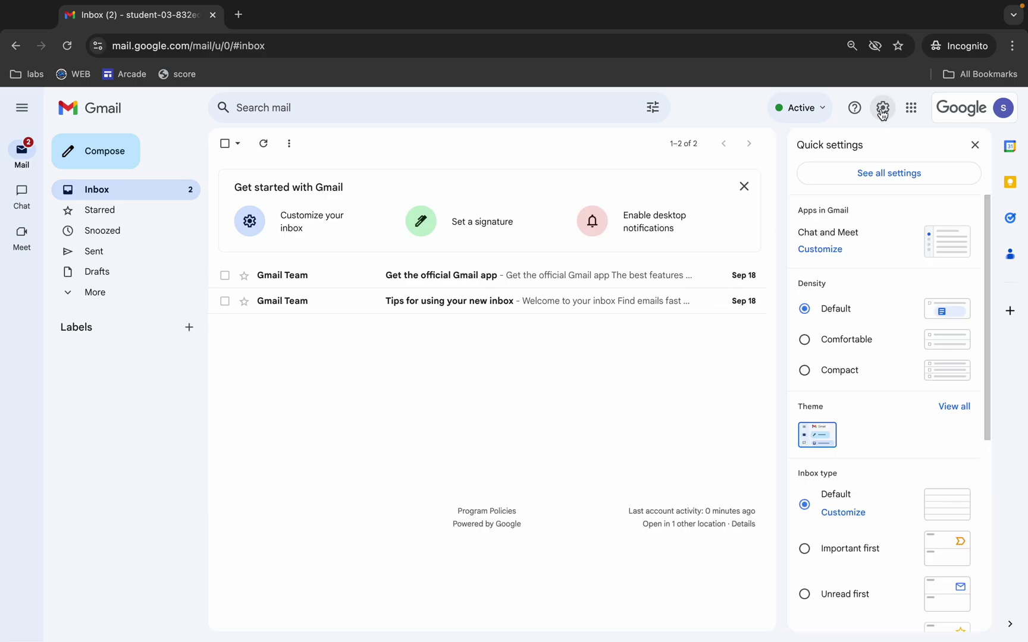
{"action": "left_click", "coordinate": [889, 173]}
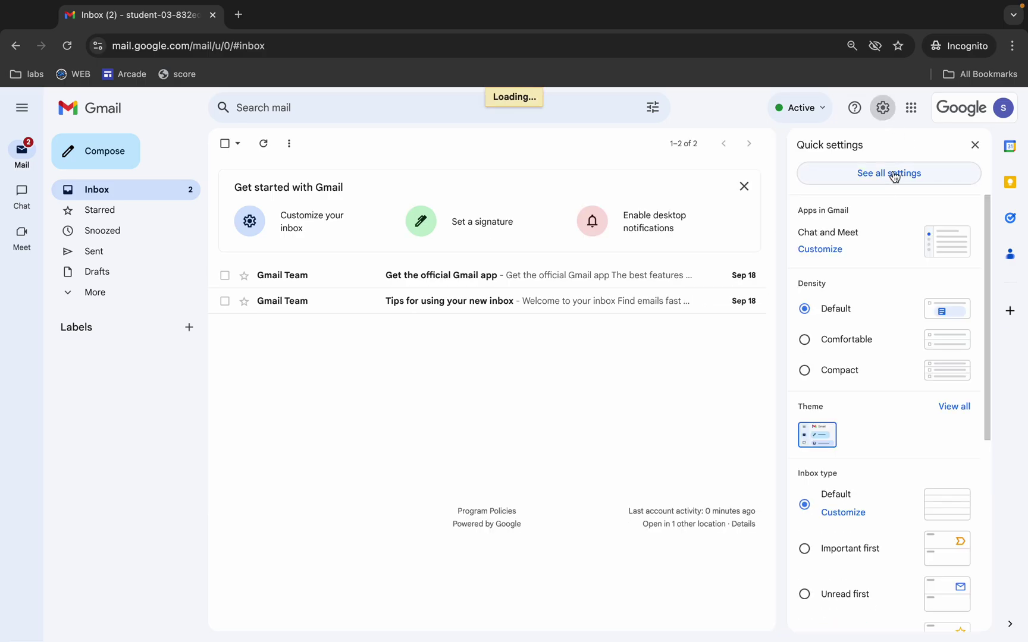
{"action": "scroll", "coordinate": [570, 407], "scroll_direction": "down", "scroll_amount": 3}
{"action": "scroll", "coordinate": [570, 406], "scroll_direction": "down", "scroll_amount": 10}
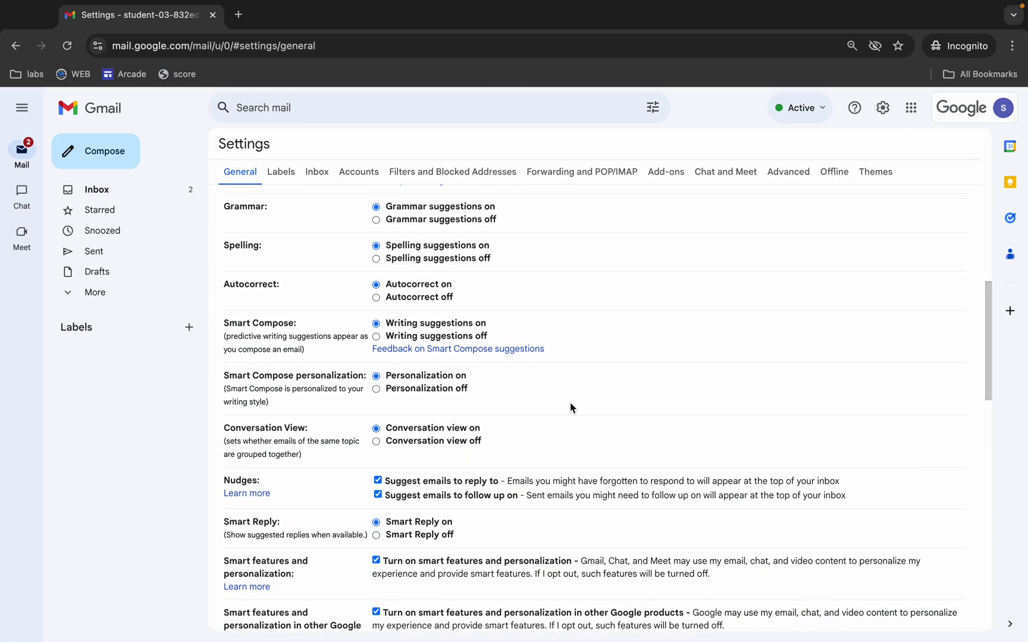
{"action": "scroll", "coordinate": [569, 407], "scroll_direction": "down", "scroll_amount": 2}
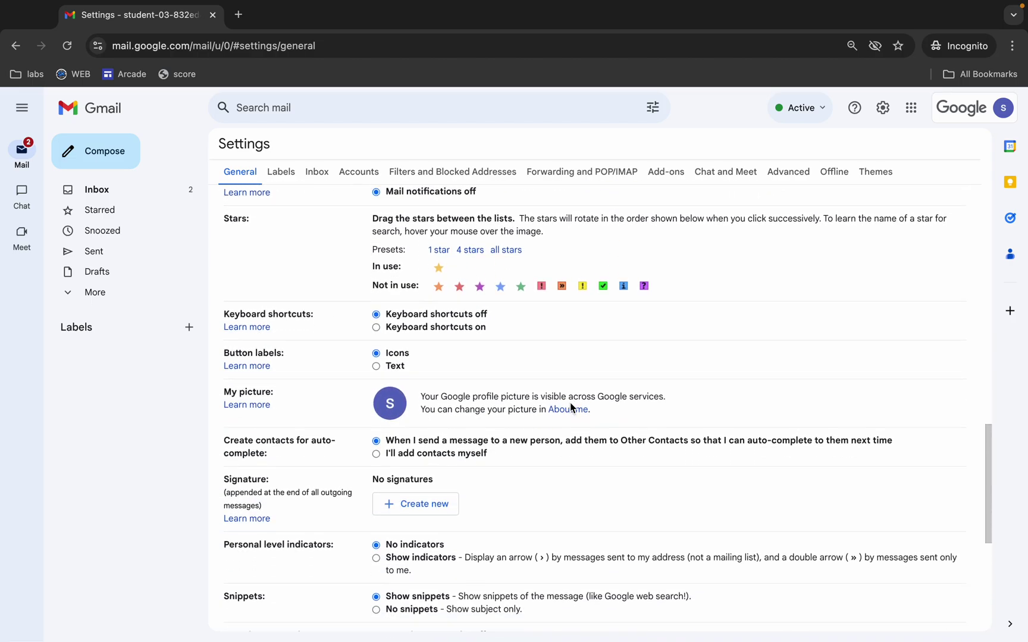
- Create a new signature named Quicklab with the text 'Subscribe to Quicklab'
{"action": "left_click", "coordinate": [425, 461]}
{"action": "type", "text": "Quicklab"}
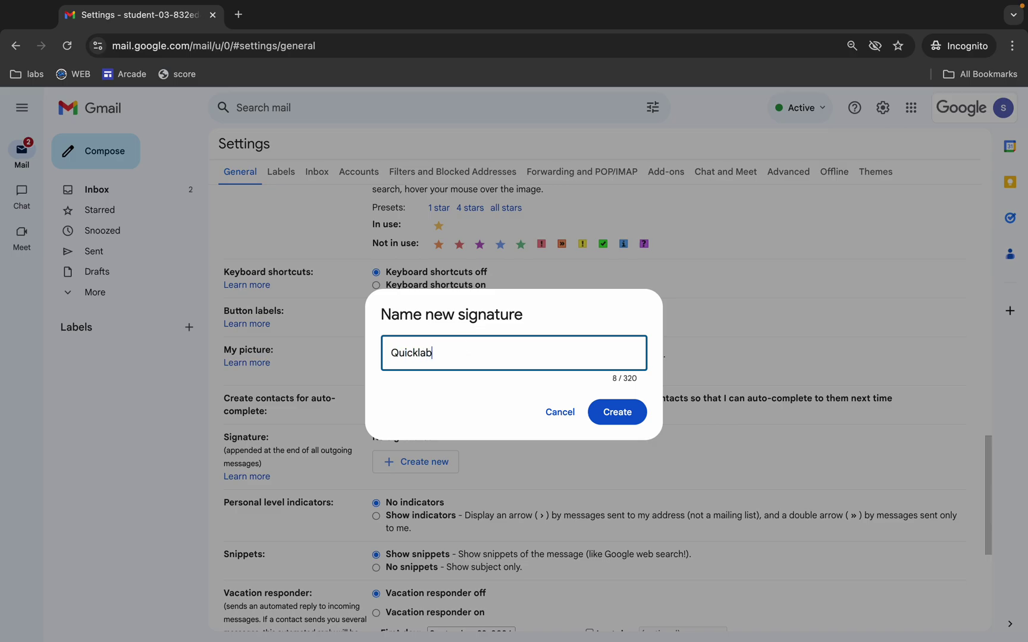
{"action": "left_click", "coordinate": [610, 403]}
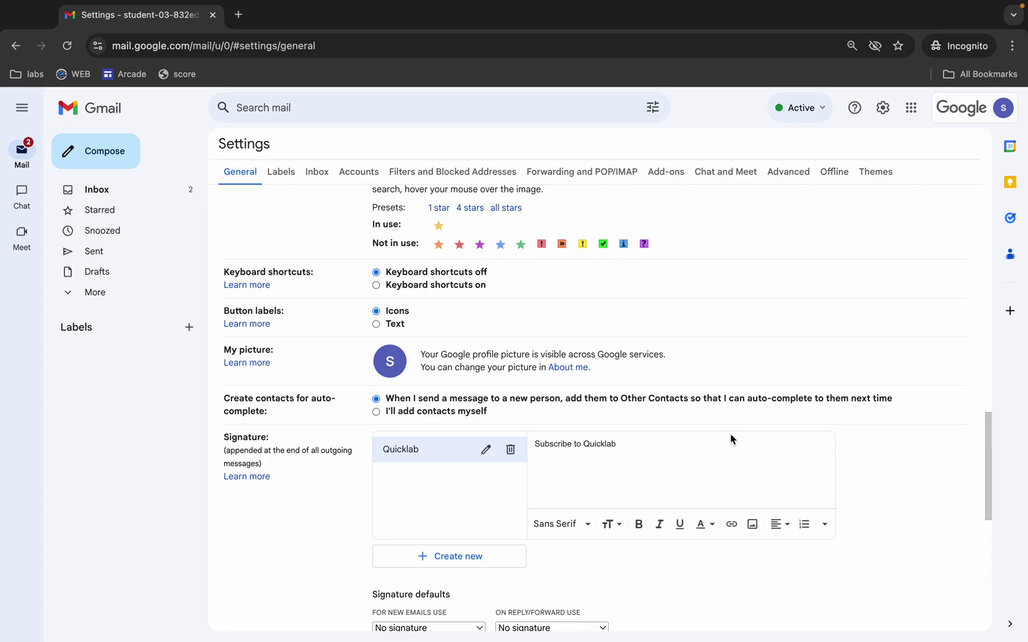
- Set Quicklab as the default signature for new emails and for replies/forwards
{"action": "scroll", "coordinate": [730, 439], "scroll_direction": "down", "scroll_amount": 3}
{"action": "left_click_drag", "start_coordinate": [373, 442], "coordinate": [466, 451]}
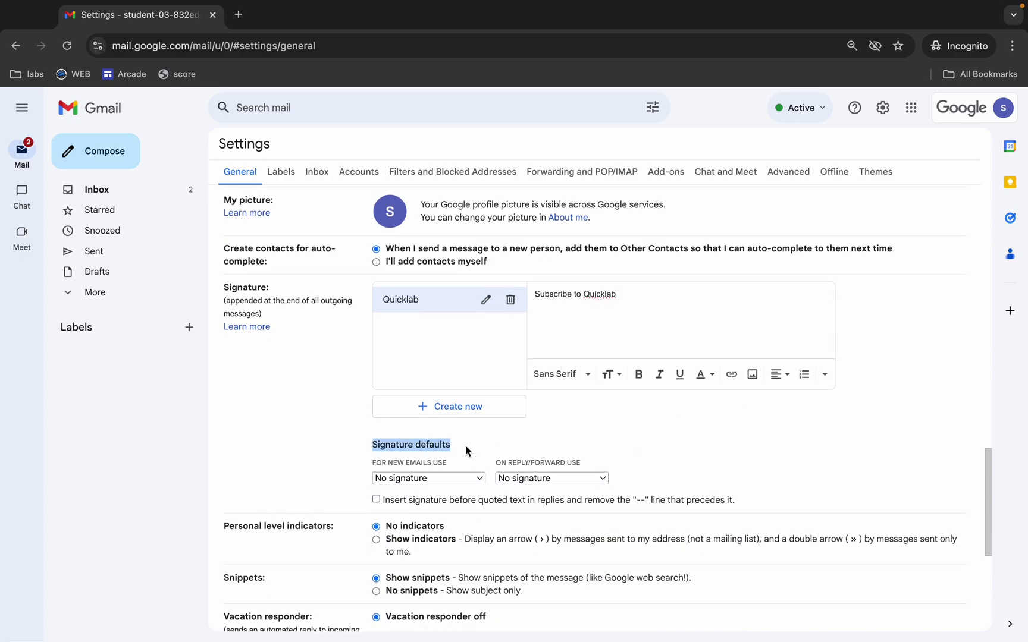
{"action": "left_click", "coordinate": [420, 476]}
{"action": "left_click", "coordinate": [432, 482]}
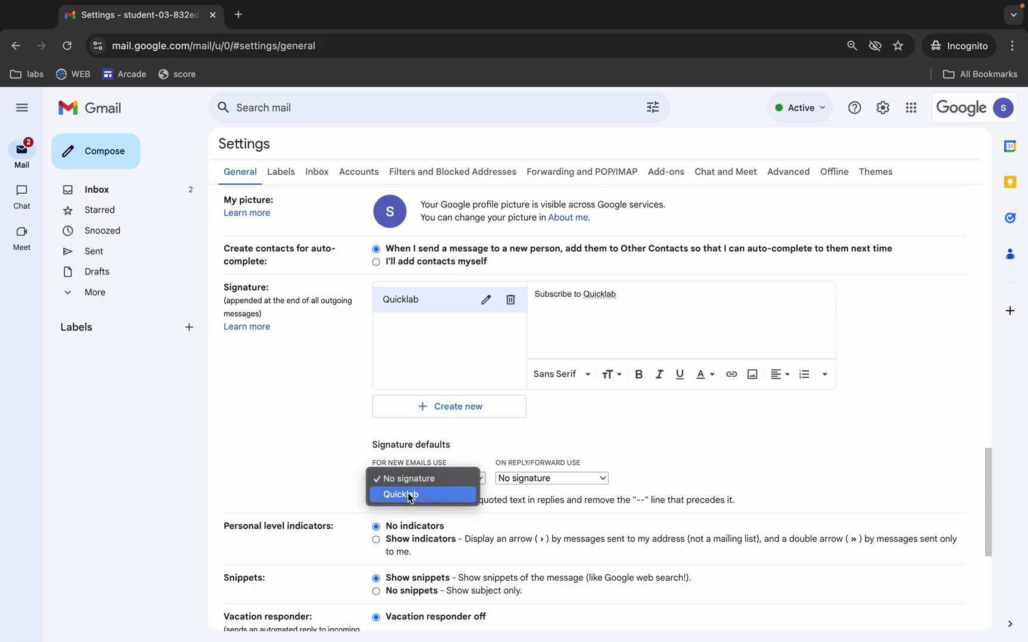
{"action": "left_click", "coordinate": [410, 495]}
{"action": "left_click", "coordinate": [542, 479]}
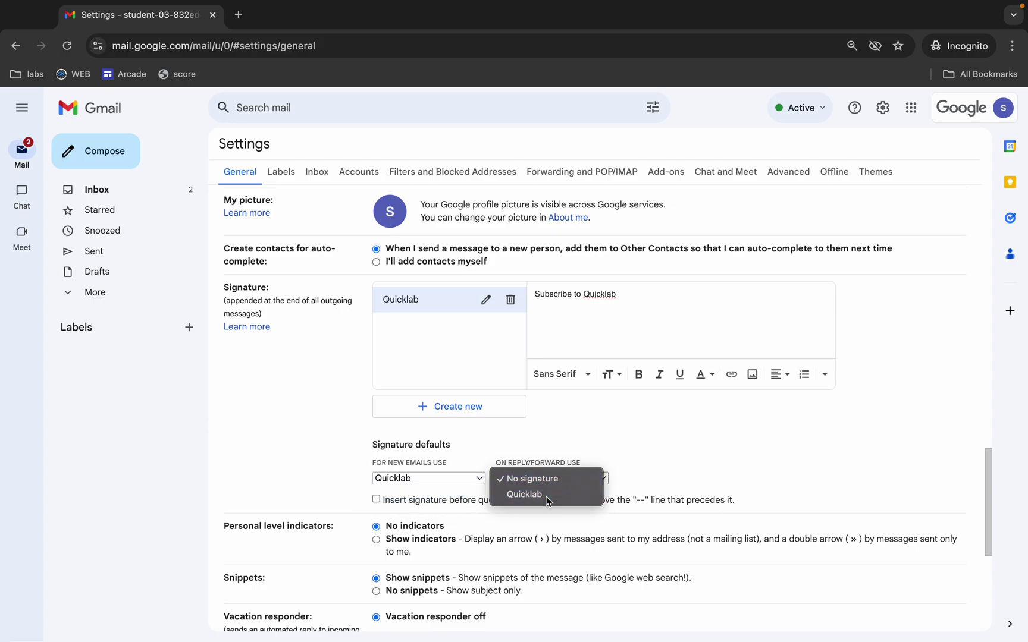
{"action": "left_click", "coordinate": [546, 495]}
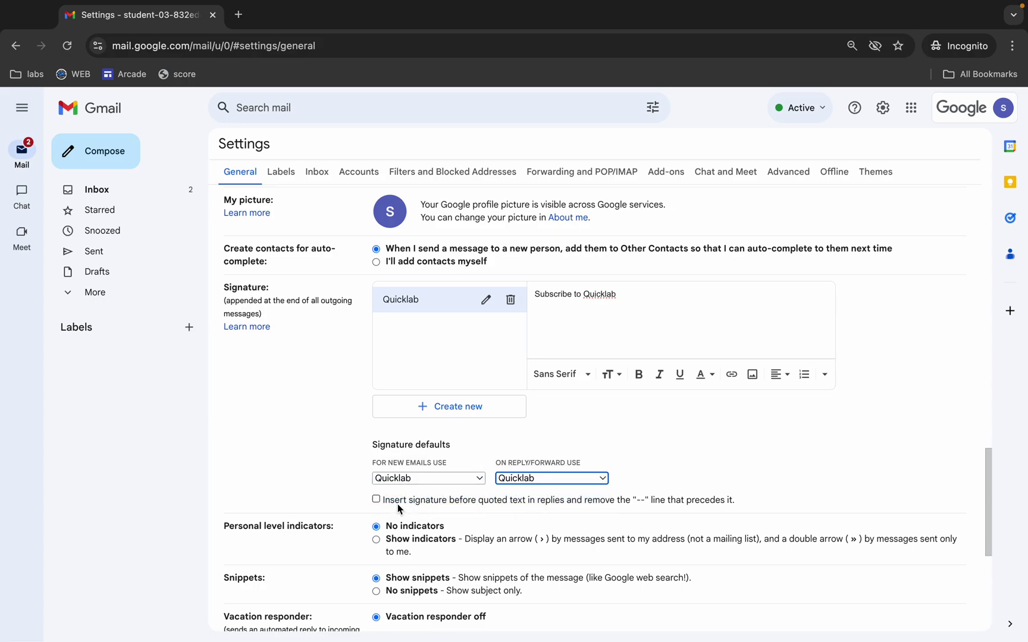
- Insert the signature before quoted text in replies and save the settings
{"action": "left_click", "coordinate": [377, 499]}
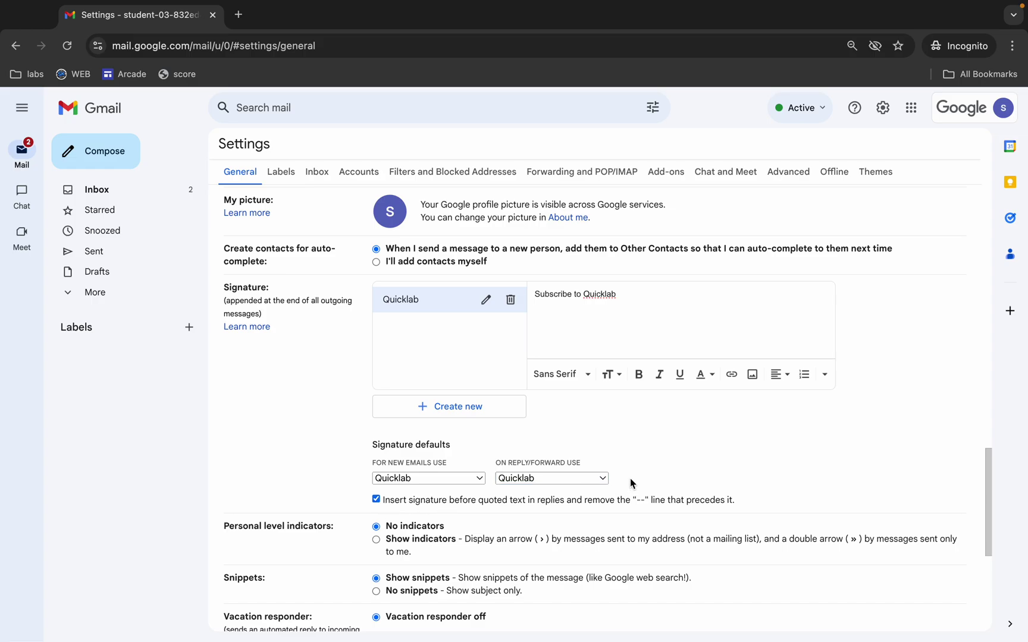
{"action": "scroll", "coordinate": [631, 483], "scroll_direction": "down", "scroll_amount": 5}
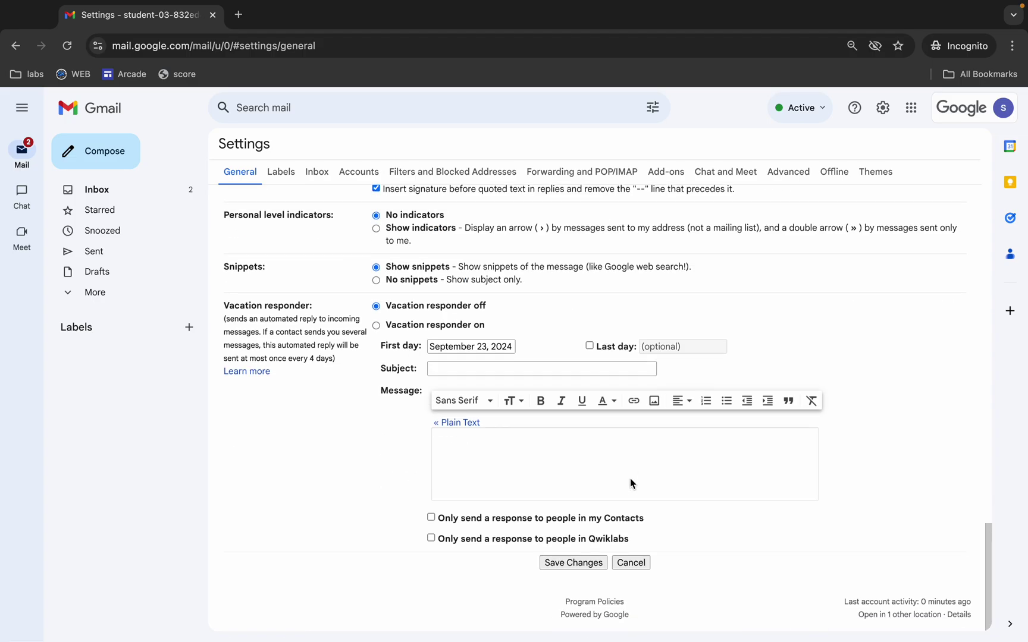
{"action": "left_click", "coordinate": [566, 563]}
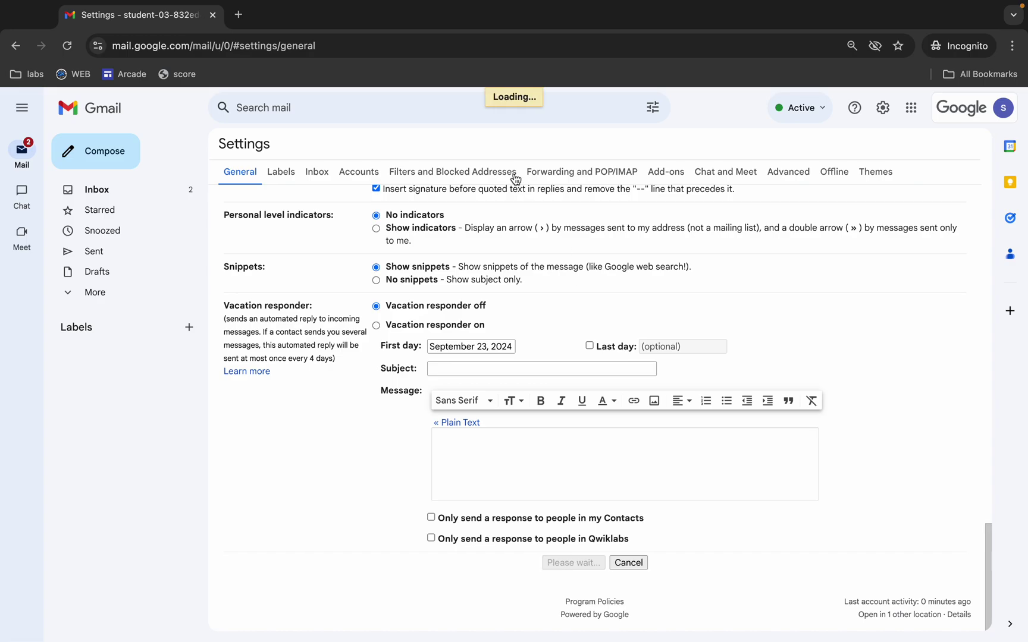
{"action": "key", "text": "ctrl+Left"}
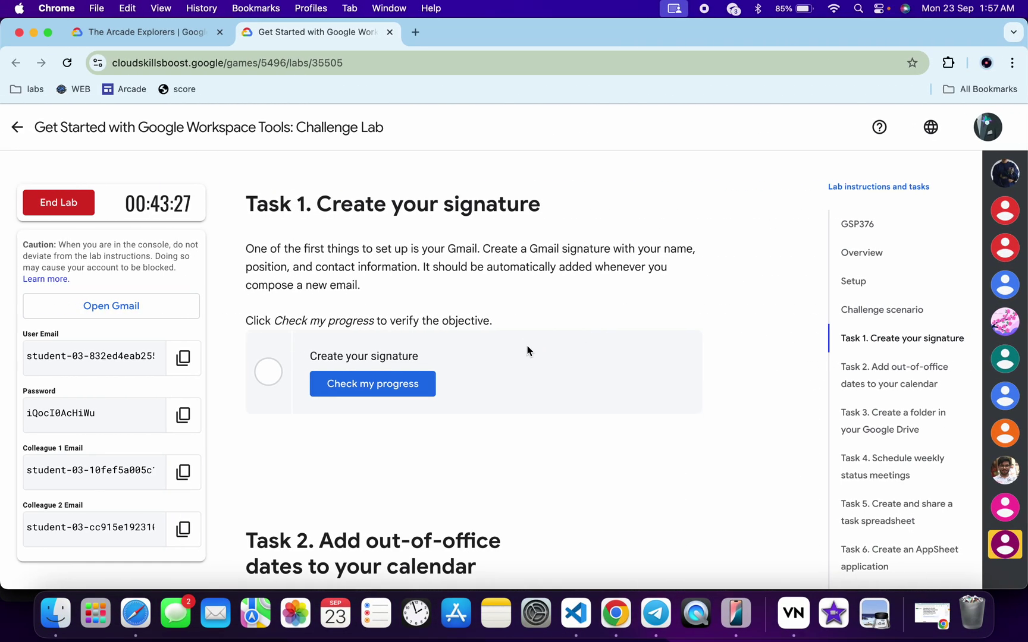
- Check Task 1 progress so the signature step is marked completed
{"action": "left_click", "coordinate": [411, 385]}
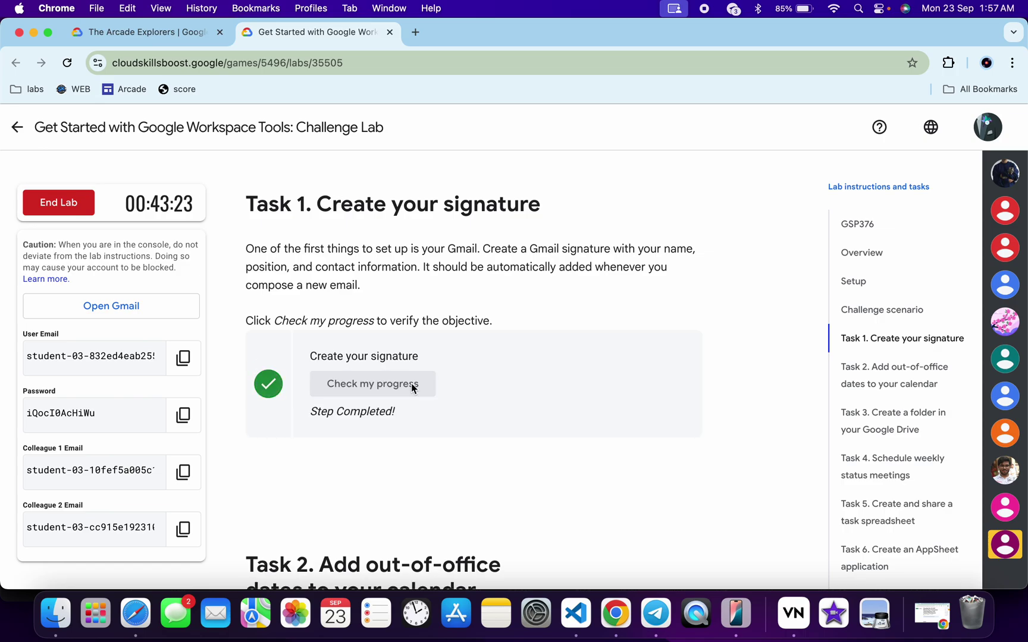
{"action": "scroll", "coordinate": [412, 387], "scroll_direction": "down", "scroll_amount": 3}
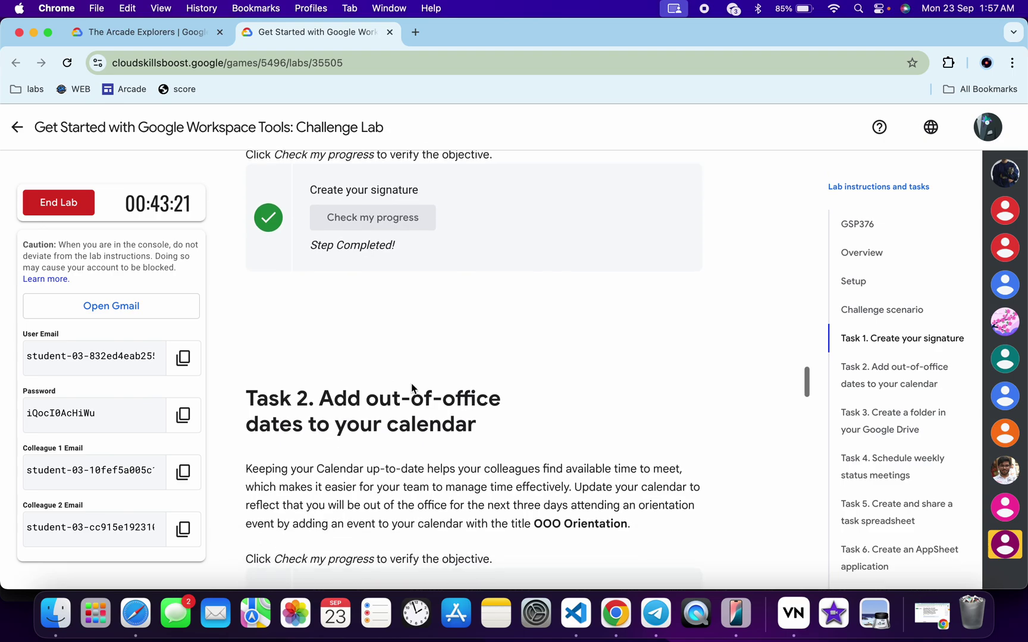
{"action": "key", "text": "ctrl+Right"}
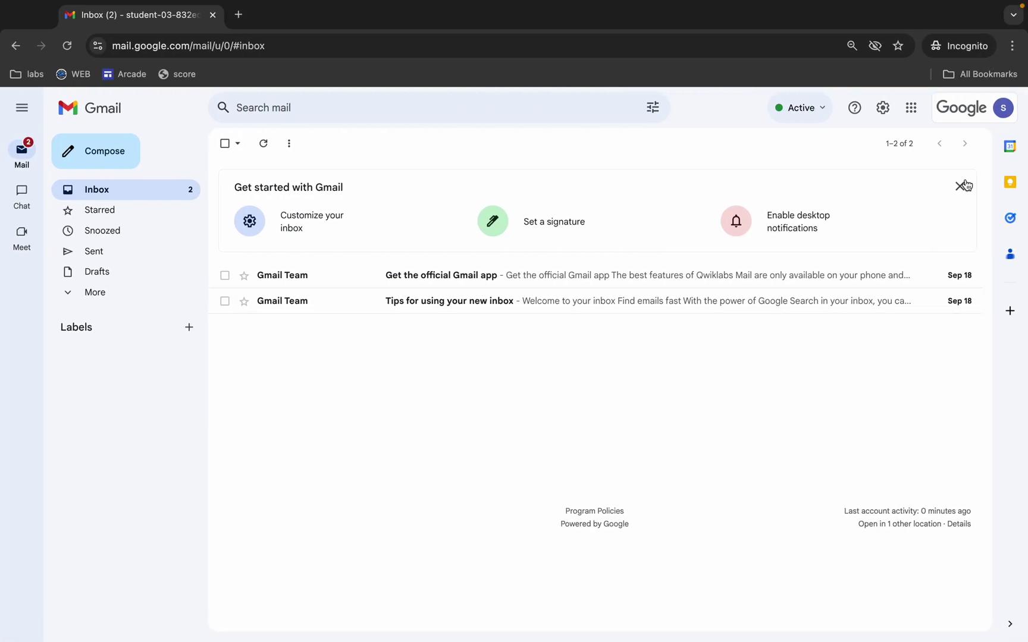
- Open Google Calendar for the lab account and select Task 2's 'OOO Orientation' title
{"action": "left_click", "coordinate": [910, 108]}
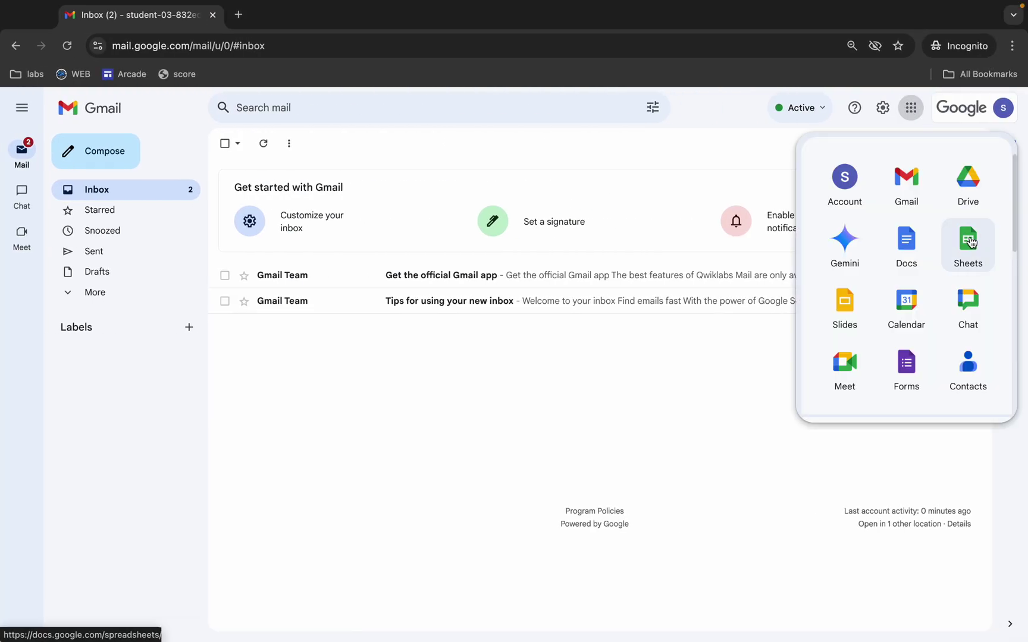
{"action": "left_click", "coordinate": [912, 322]}
{"action": "key", "text": "ctrl+Left"}
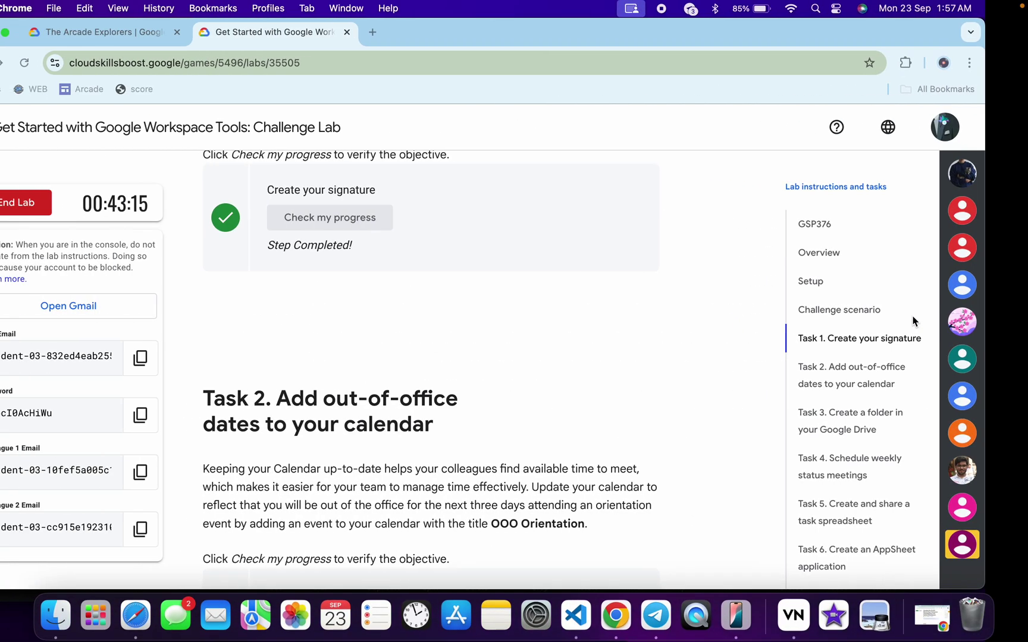
{"action": "left_click_drag", "start_coordinate": [365, 398], "coordinate": [488, 396]}
{"action": "scroll", "coordinate": [538, 441], "scroll_direction": "down", "scroll_amount": 3}
{"action": "left_click_drag", "start_coordinate": [535, 444], "coordinate": [627, 440]}
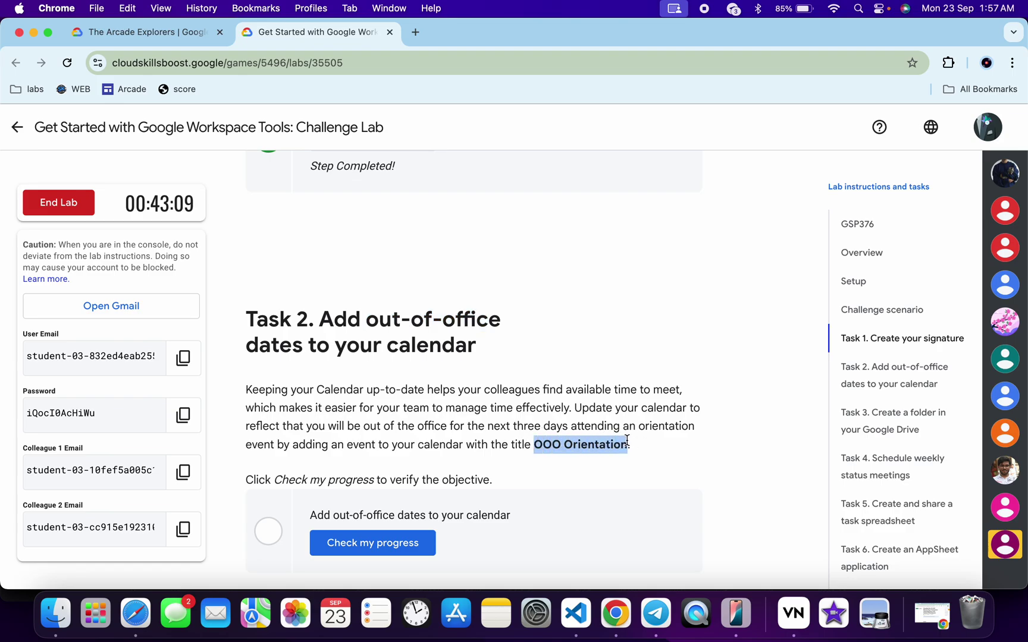
{"action": "key", "text": "ctrl+Right"}
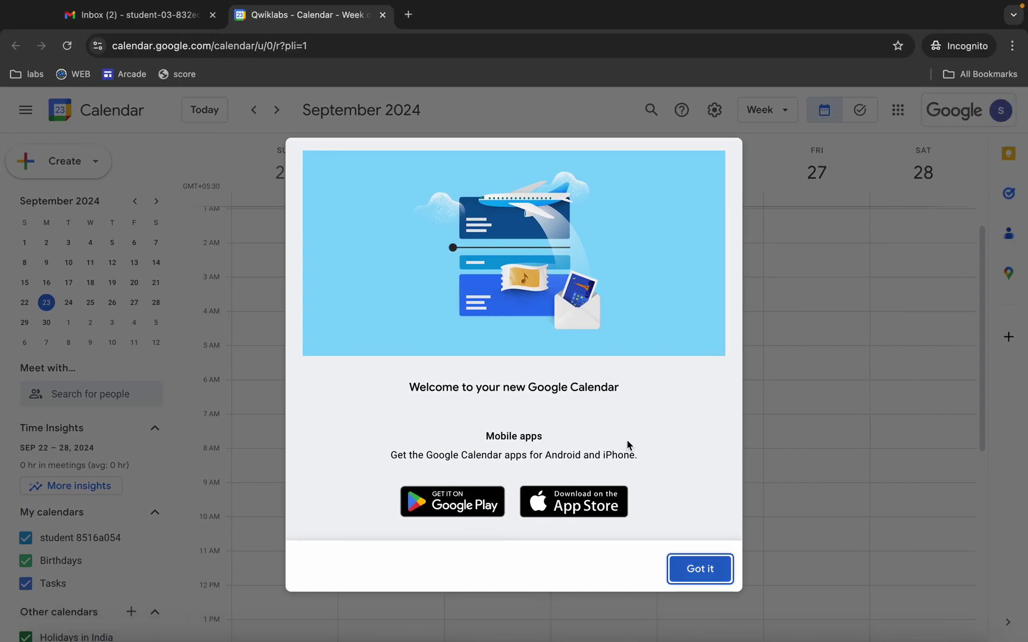
- Dismiss Calendar's welcome message and skip the working-location prompt
{"action": "left_click", "coordinate": [711, 568]}
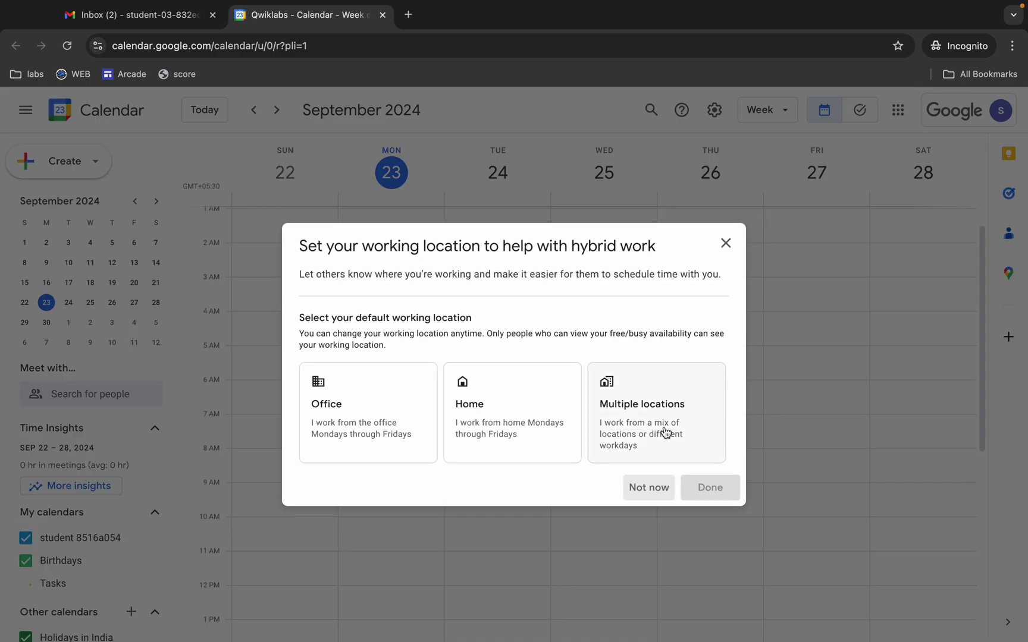
{"action": "left_click", "coordinate": [726, 244]}
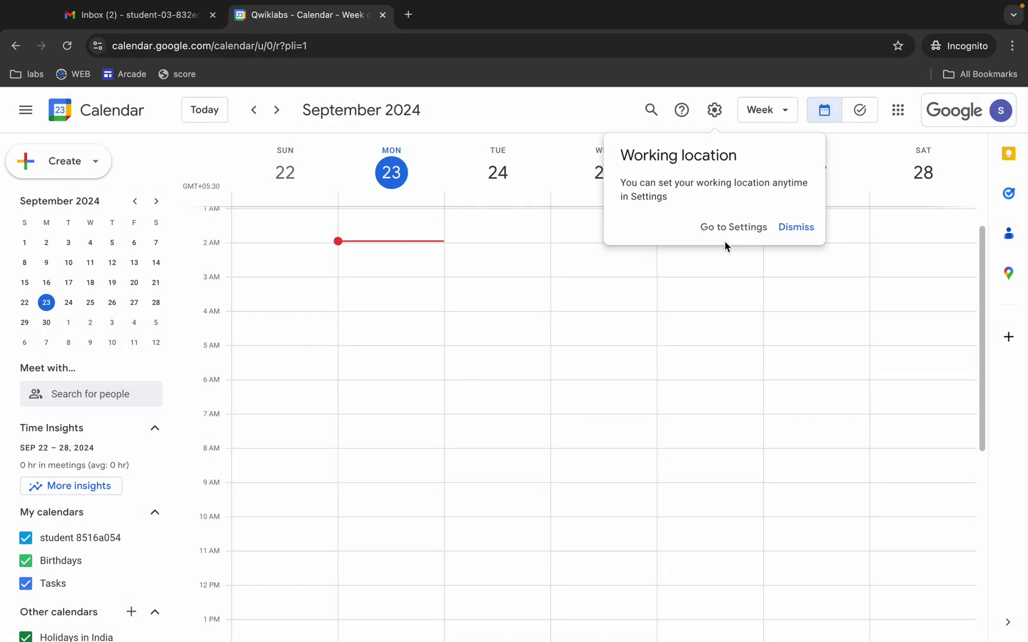
{"action": "left_click", "coordinate": [797, 230]}
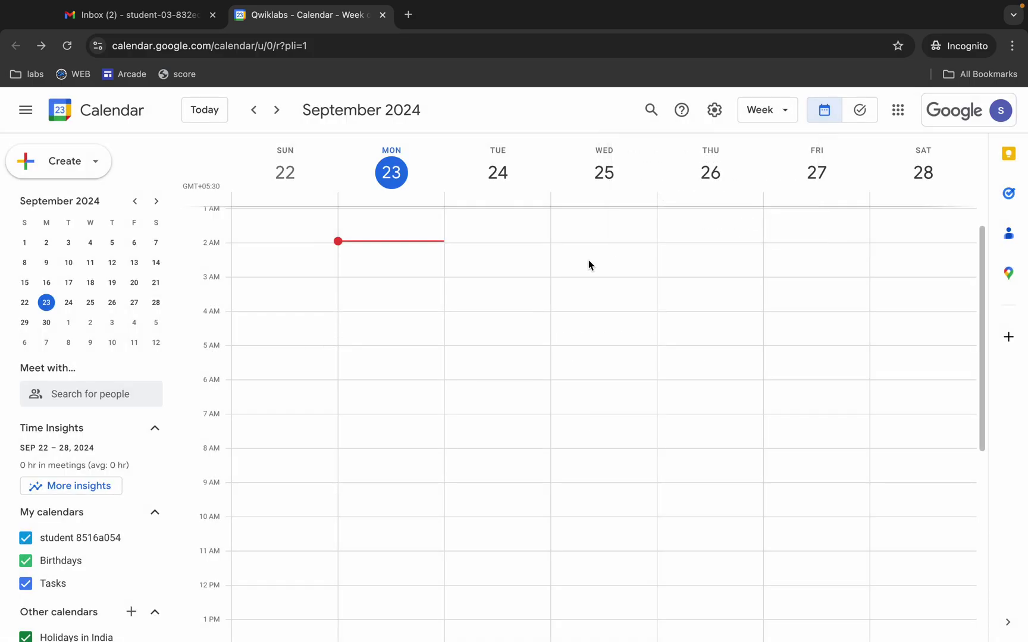
- Create an out-of-office 'OOO Orientation' event Monday at 1:30am that declines meetings
{"action": "left_click", "coordinate": [383, 235]}
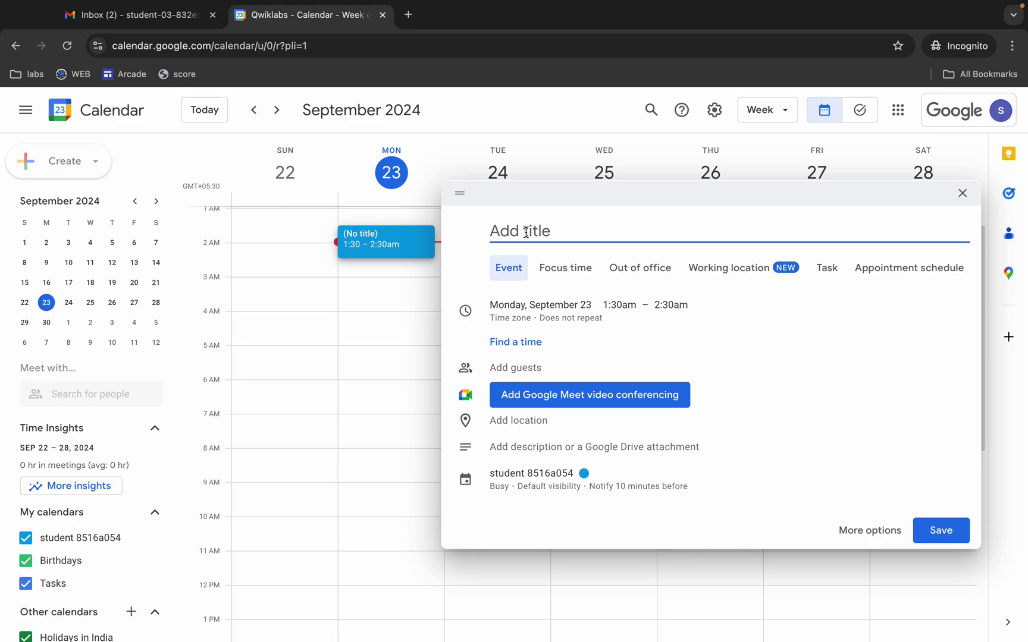
{"action": "type", "text": "OOO Orientation"}
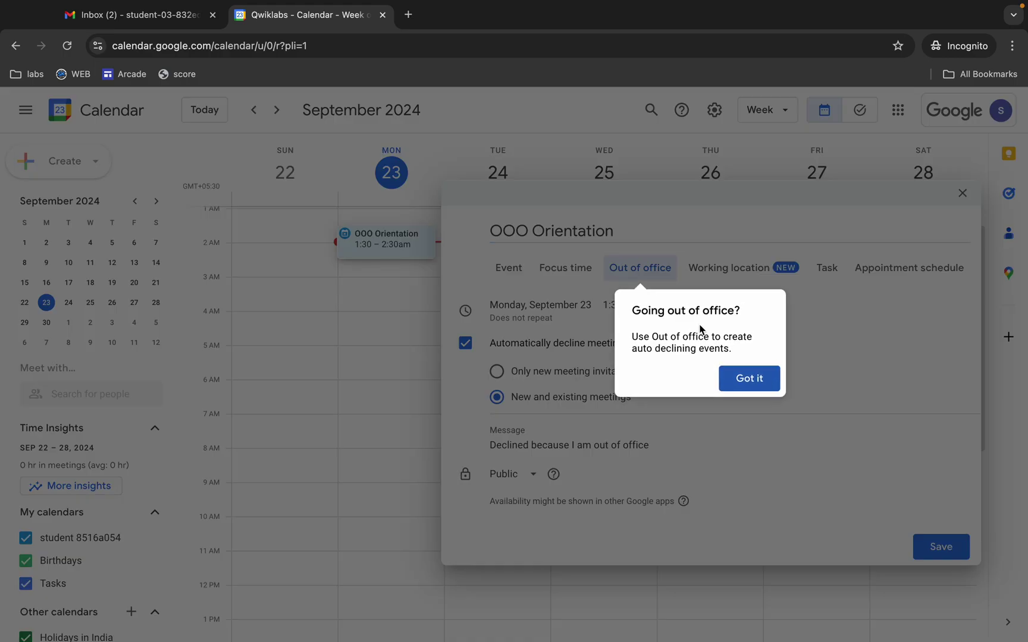
{"action": "left_click", "coordinate": [752, 380]}
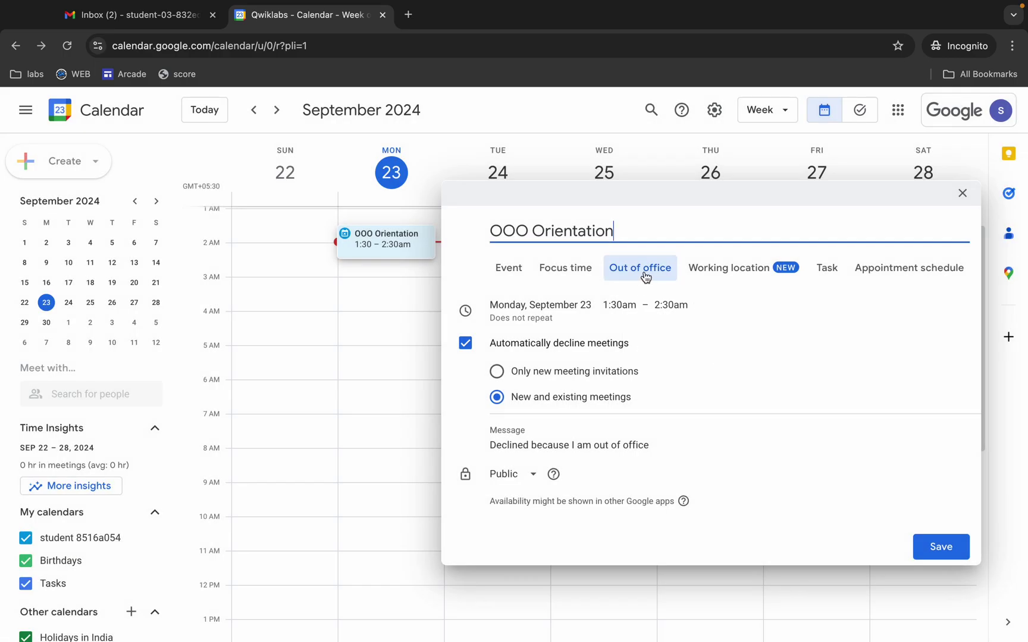
{"action": "left_click", "coordinate": [942, 548]}
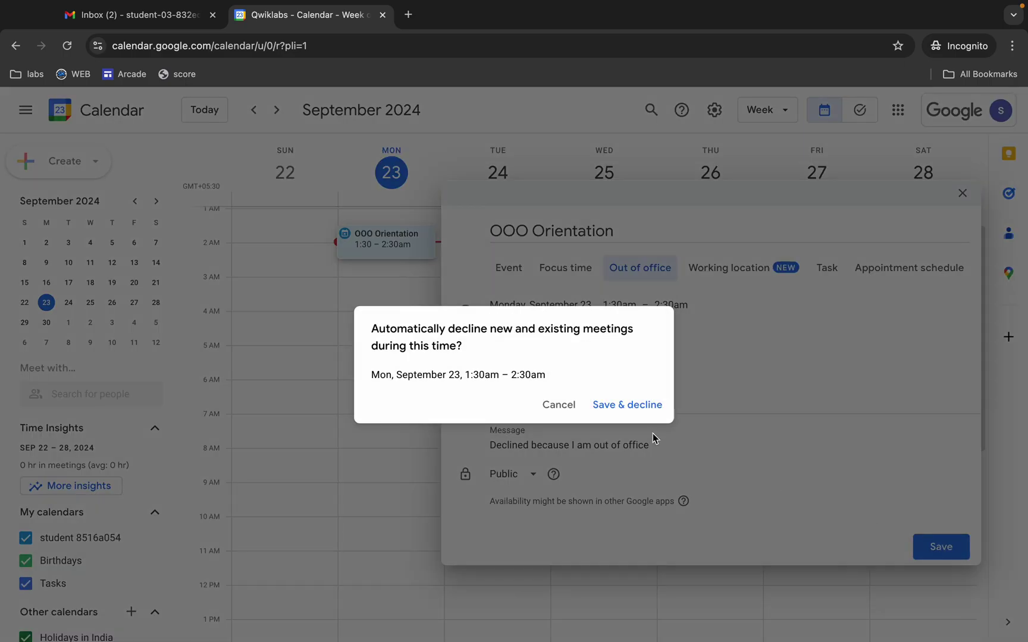
{"action": "left_click", "coordinate": [622, 411]}
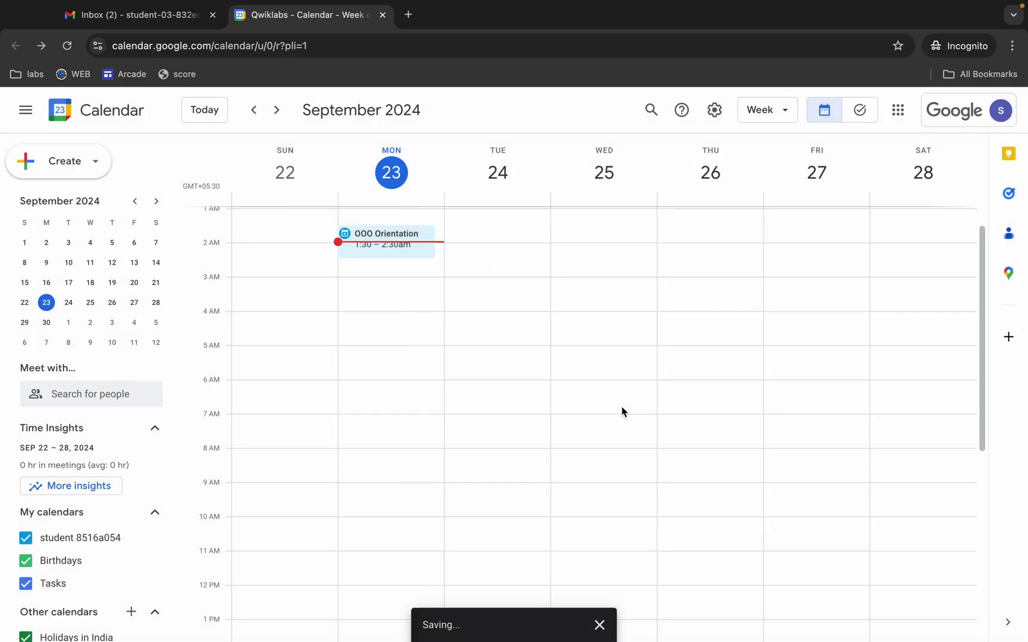
{"action": "key", "text": "ctrl+Left"}
{"action": "scroll", "coordinate": [450, 390], "scroll_direction": "down", "scroll_amount": 3}
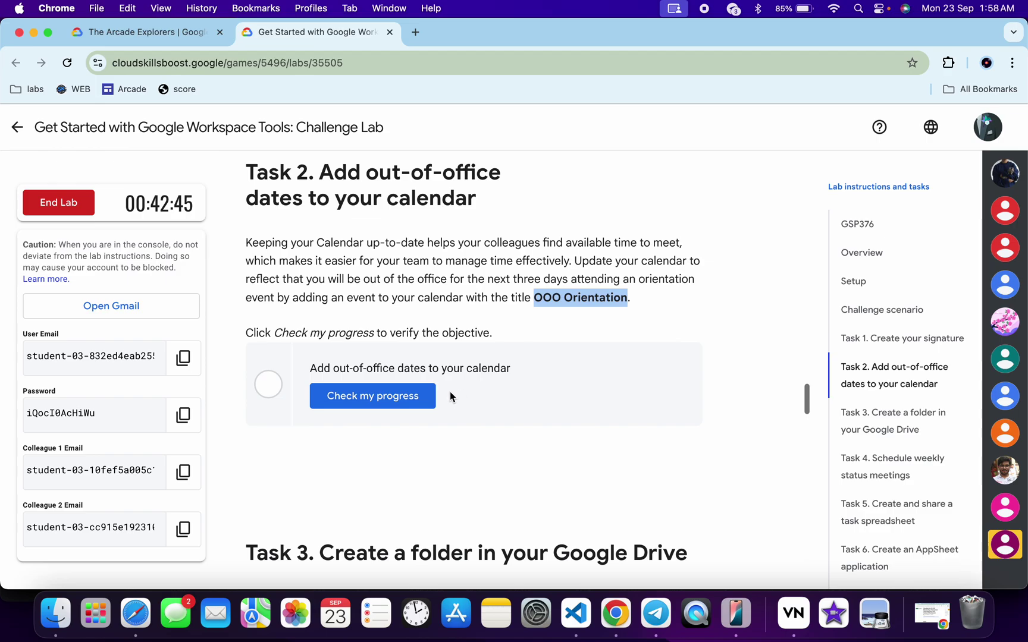
- Verify Task 2's out-of-office check as Step Completed and scroll on to Task 3
{"action": "left_click", "coordinate": [386, 396]}
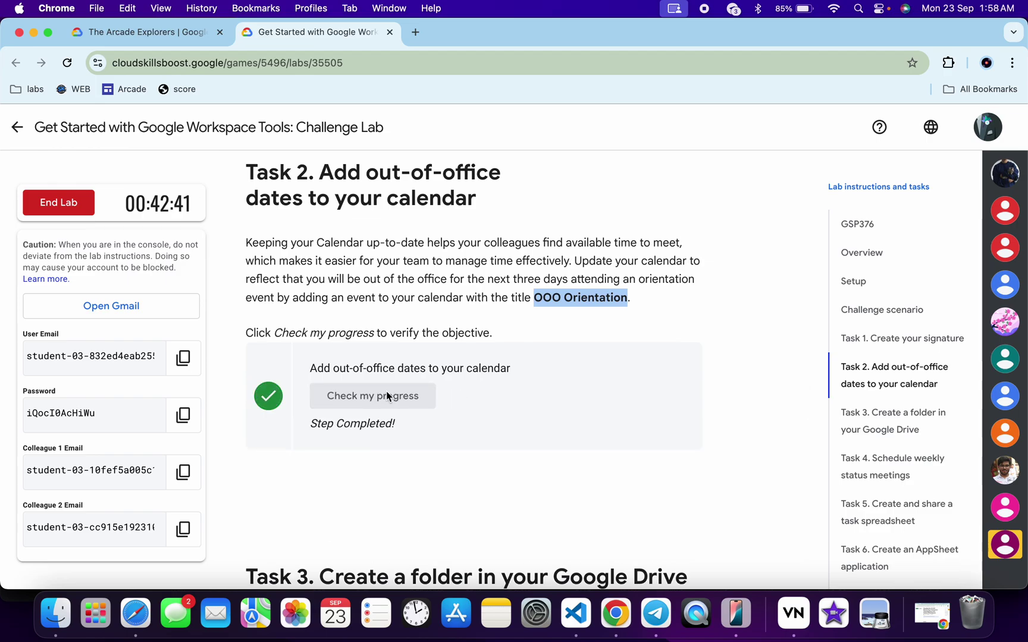
{"action": "scroll", "coordinate": [386, 395], "scroll_direction": "down", "scroll_amount": 5}
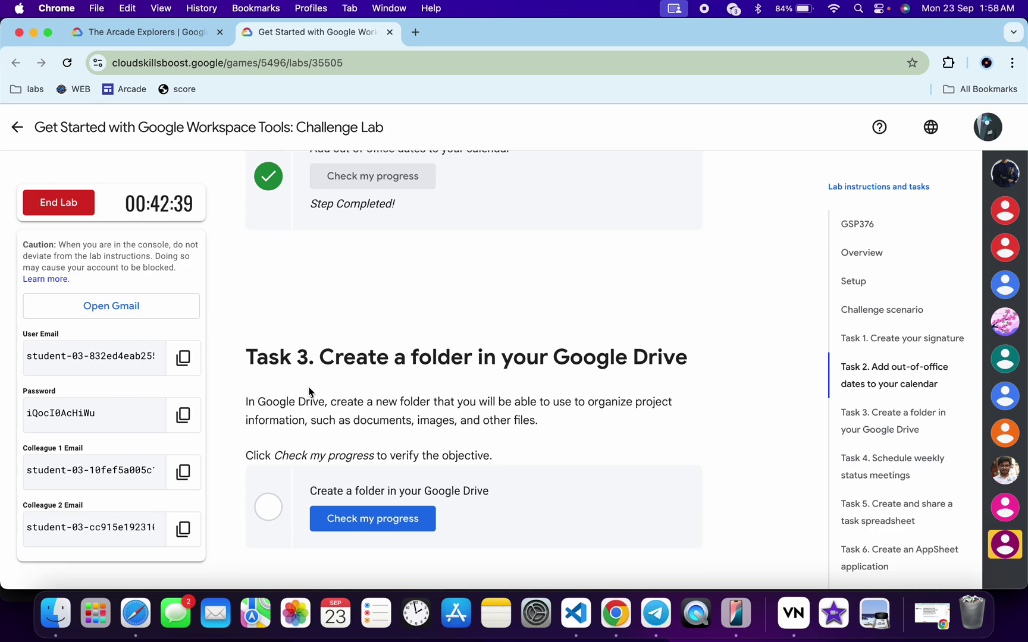
{"action": "key", "text": "ctrl+Right"}
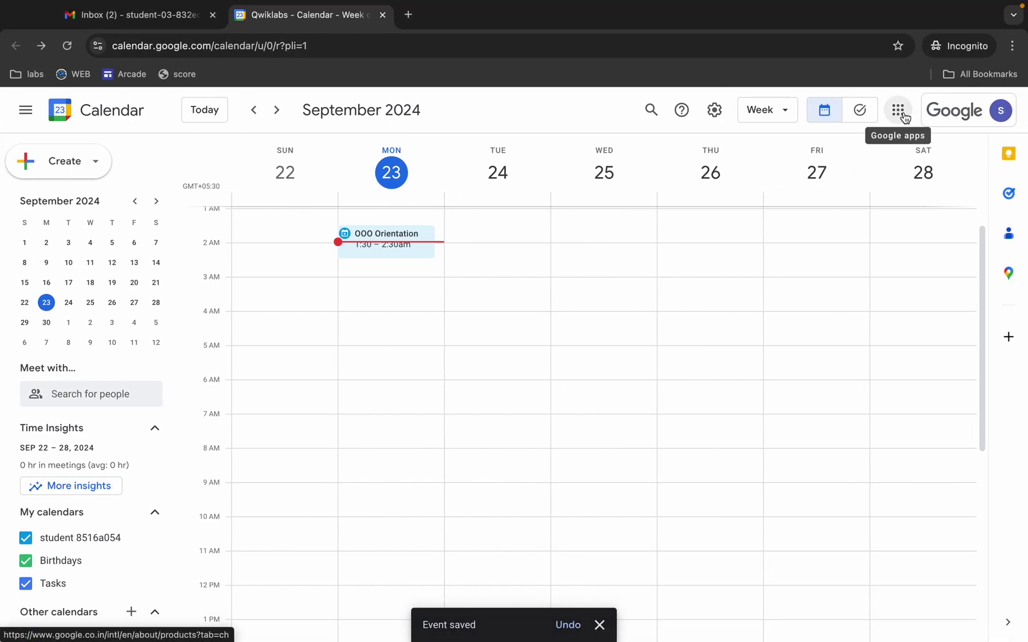
- Open Google Drive from the apps grid and create a folder named 'Quicklab'
{"action": "left_click", "coordinate": [903, 114]}
{"action": "left_click", "coordinate": [971, 202]}
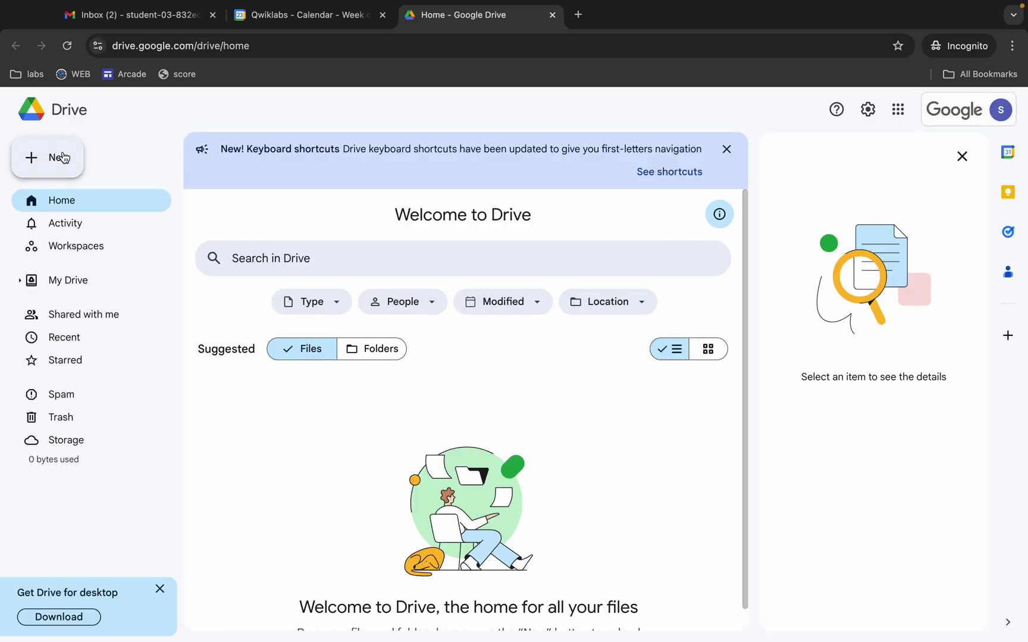
{"action": "left_click", "coordinate": [64, 157]}
{"action": "left_click", "coordinate": [72, 155]}
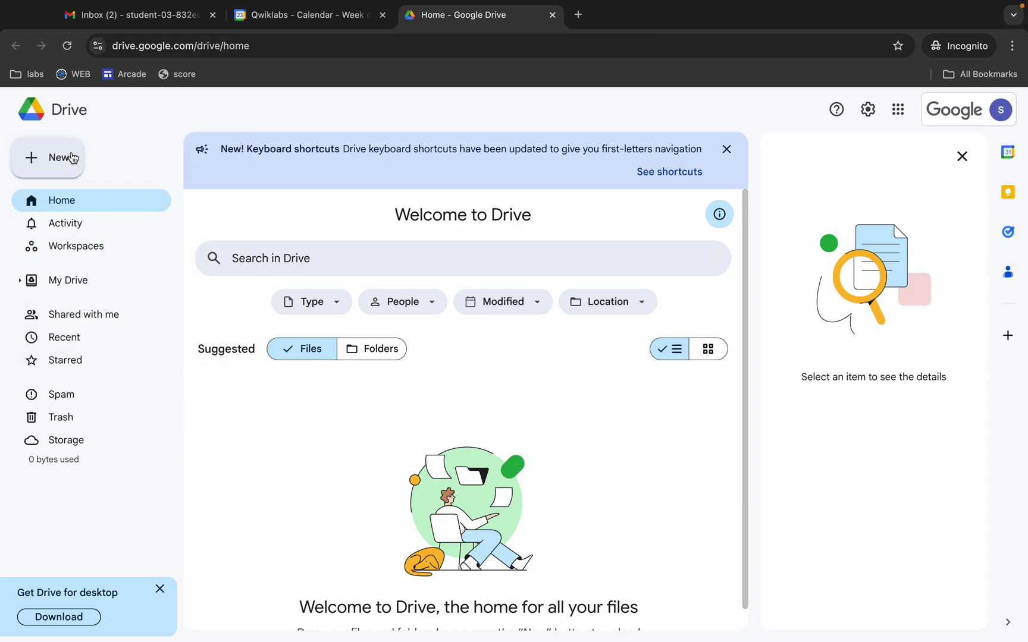
{"action": "left_click", "coordinate": [72, 157]}
{"action": "left_click", "coordinate": [69, 153]}
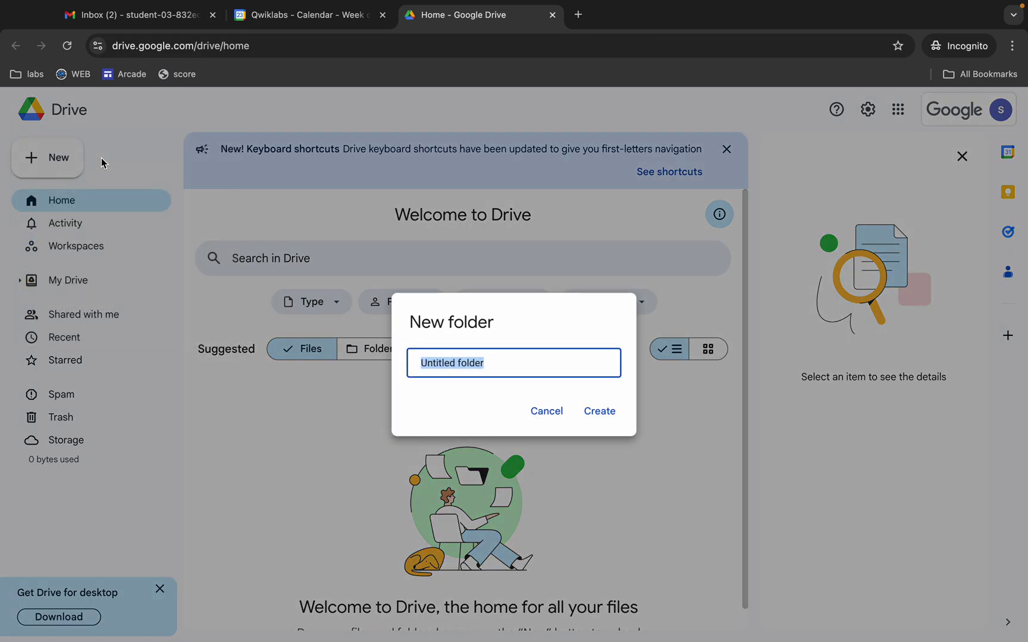
{"action": "type", "text": "Quicklab"}
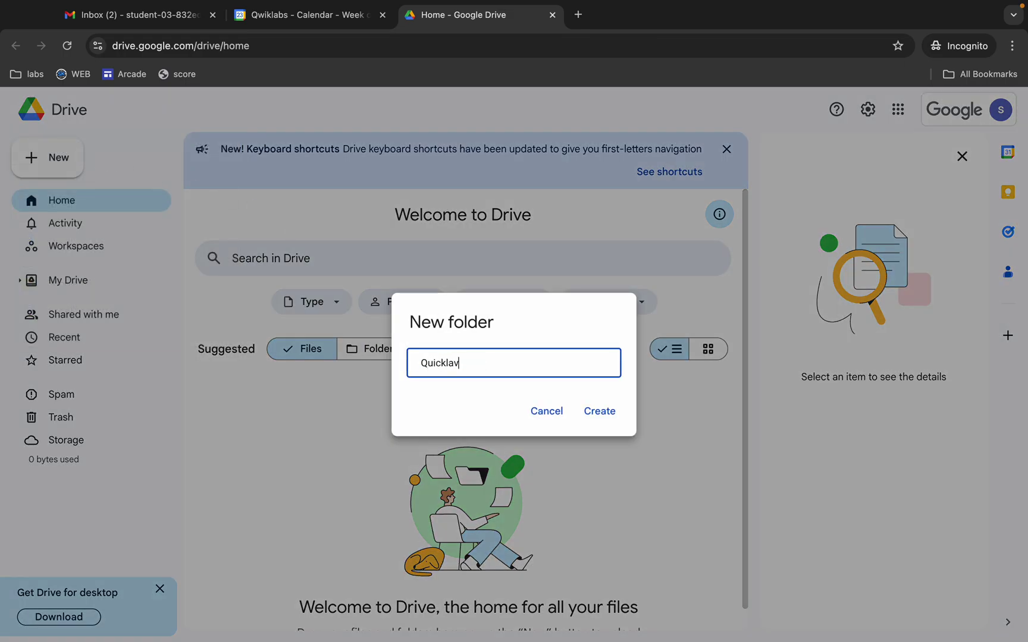
{"action": "left_click", "coordinate": [597, 412]}
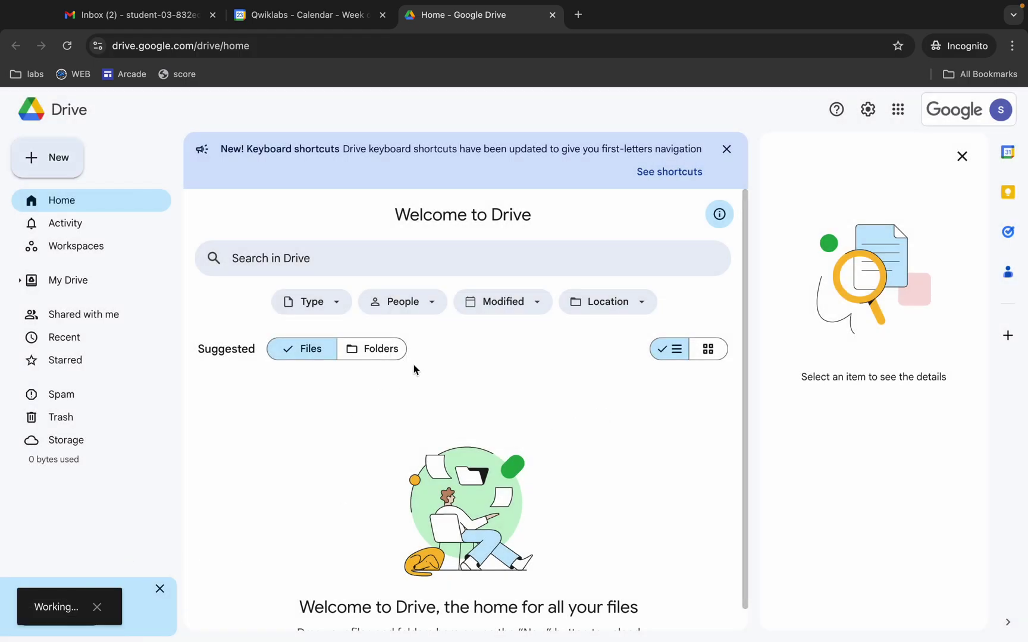
{"action": "key", "text": "ctrl+Left"}
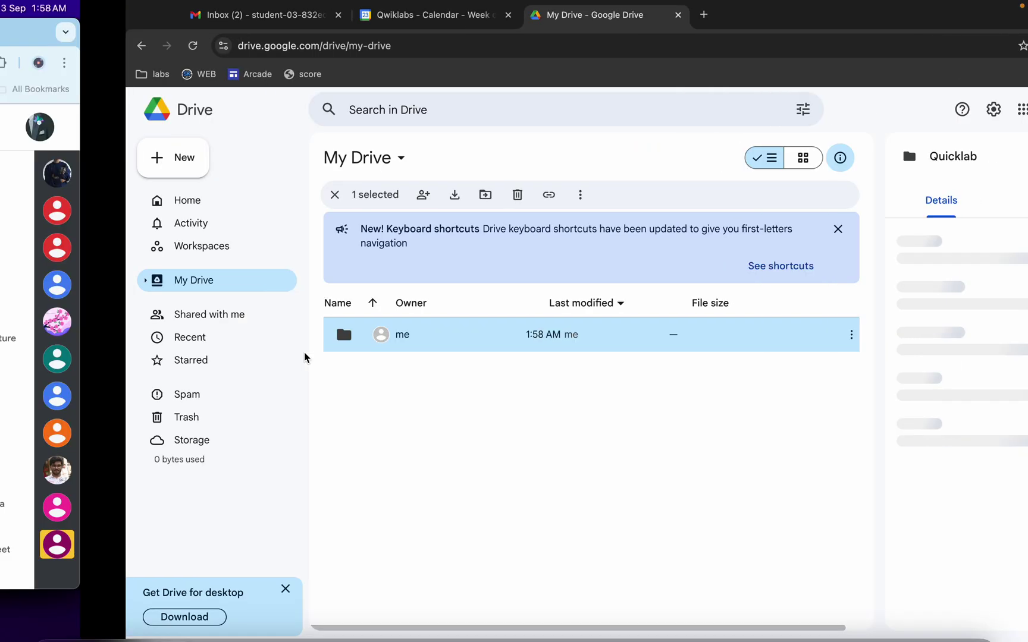
- Verify Task 3's Drive folder check, then bring up Task 4's Schedule instructions
{"action": "scroll", "coordinate": [580, 329], "scroll_direction": "down", "scroll_amount": 2}
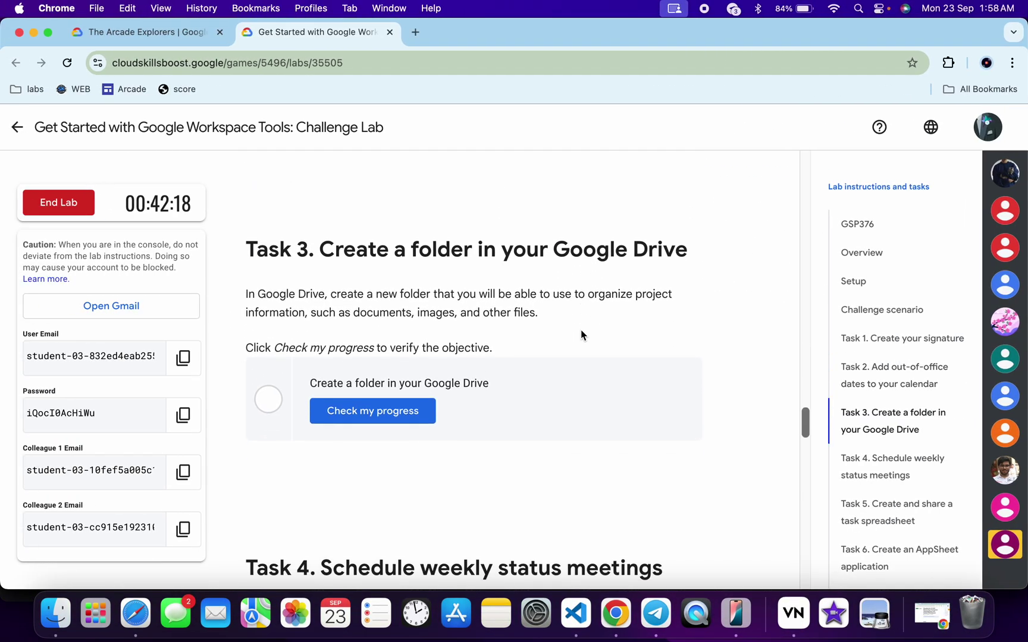
{"action": "left_click", "coordinate": [382, 409]}
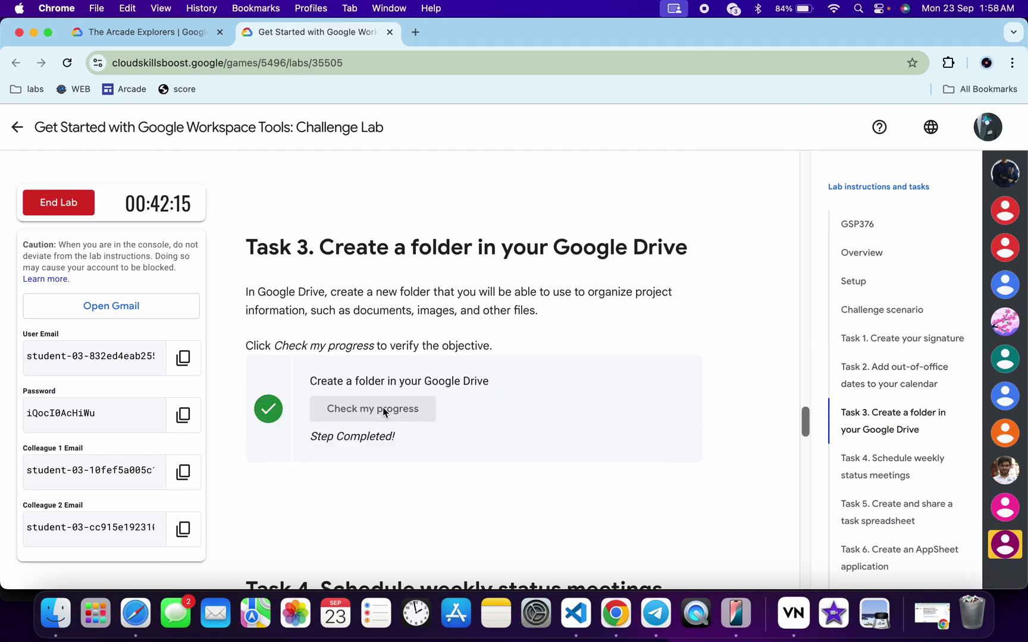
{"action": "scroll", "coordinate": [382, 409], "scroll_direction": "down", "scroll_amount": 4}
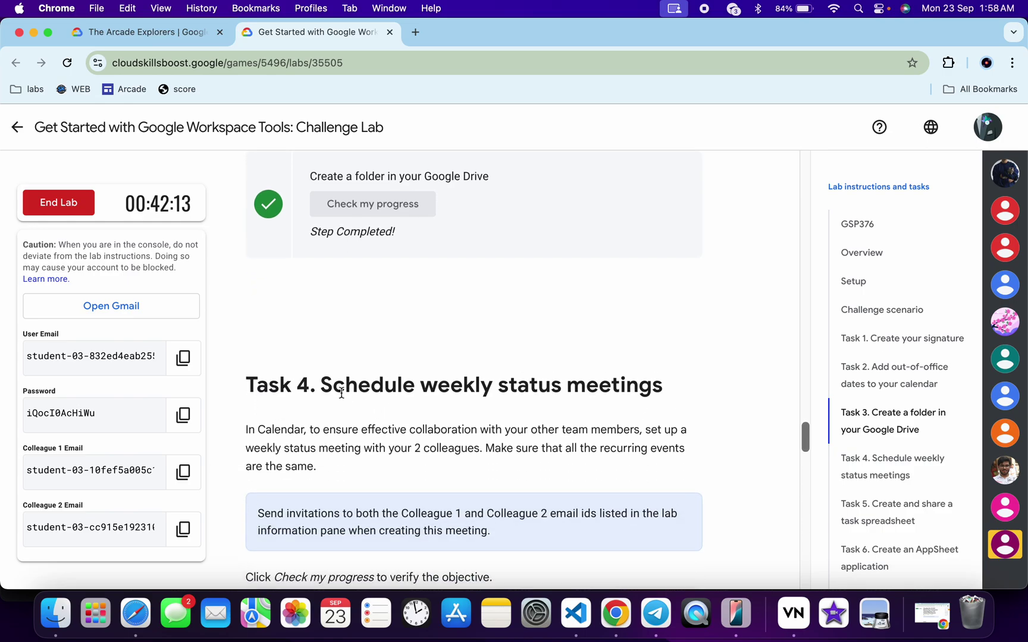
{"action": "left_click_drag", "start_coordinate": [323, 387], "coordinate": [416, 385]}
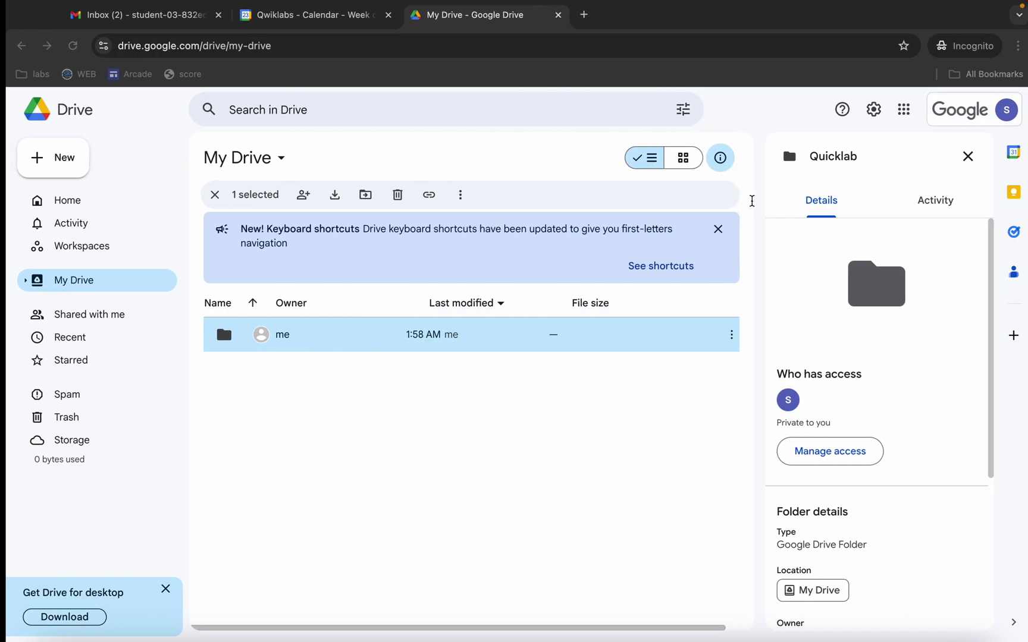
{"action": "left_click", "coordinate": [903, 110]}
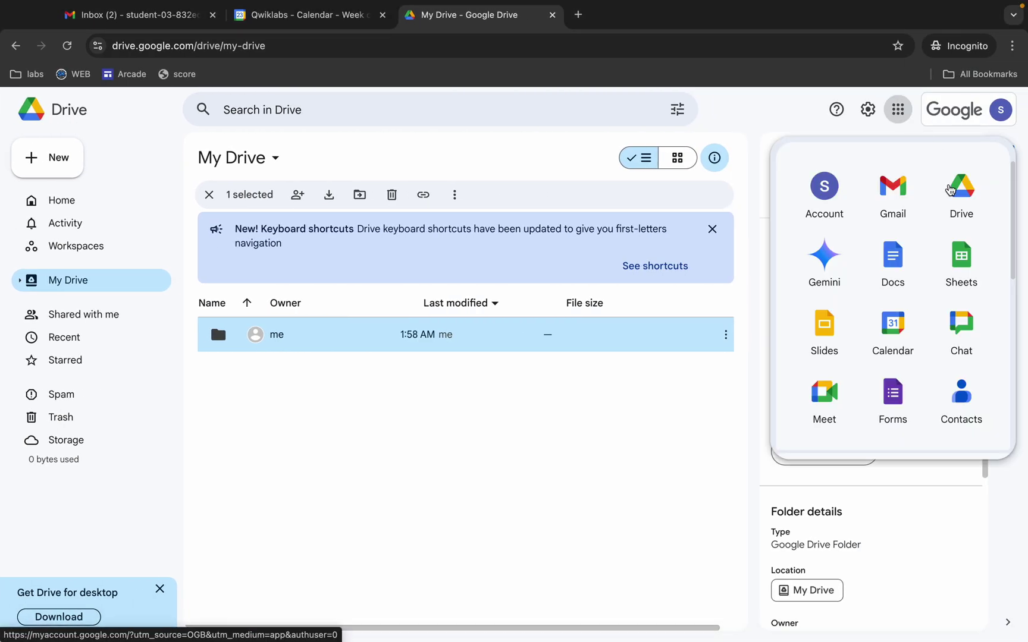
- Start a new Google Meet meeting scheduled in Google Calendar
{"action": "left_click", "coordinate": [836, 388]}
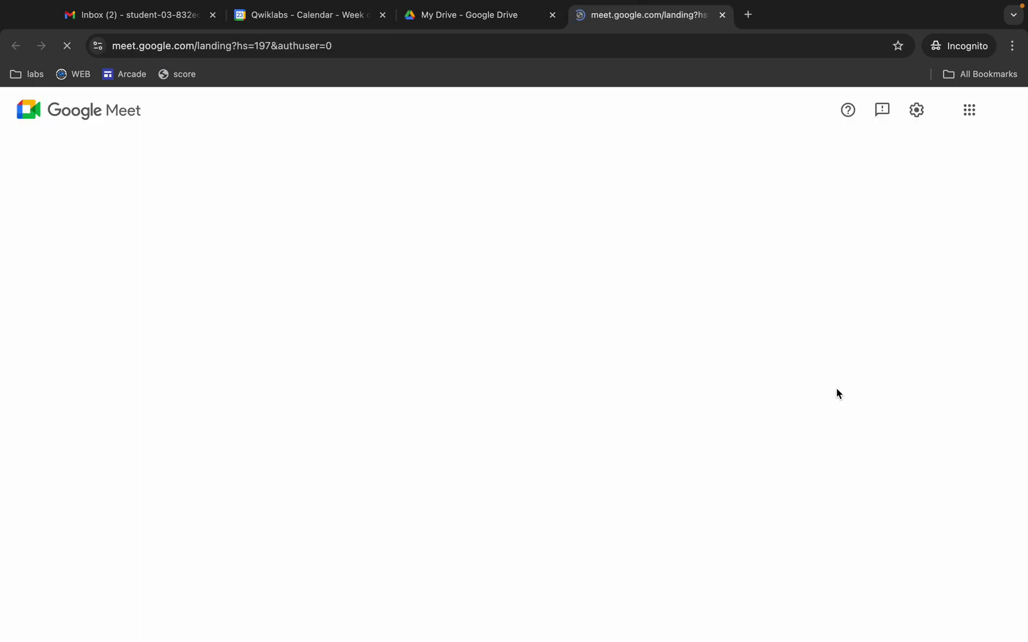
{"action": "left_click", "coordinate": [83, 437]}
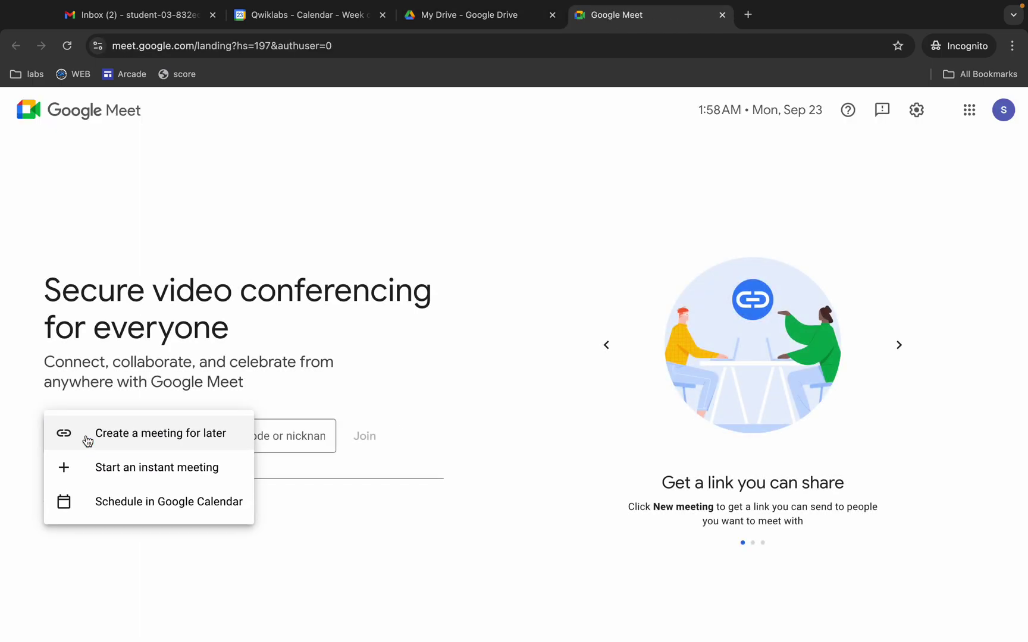
{"action": "left_click", "coordinate": [104, 503]}
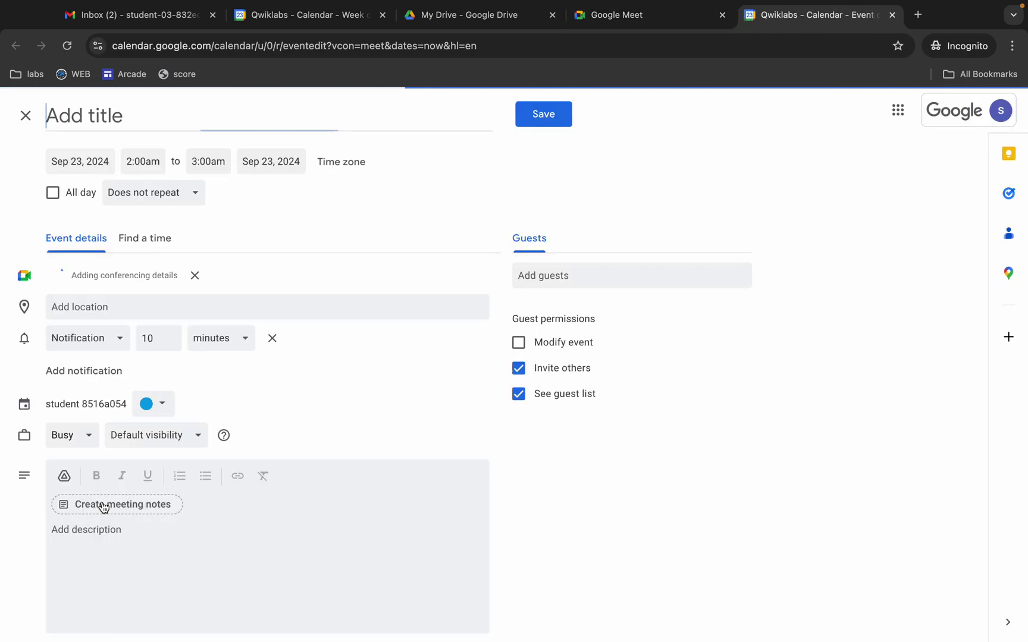
- Title the event 'weekly status' and make it repeat weekly on Monday
{"action": "key", "text": "ctrl+Left"}
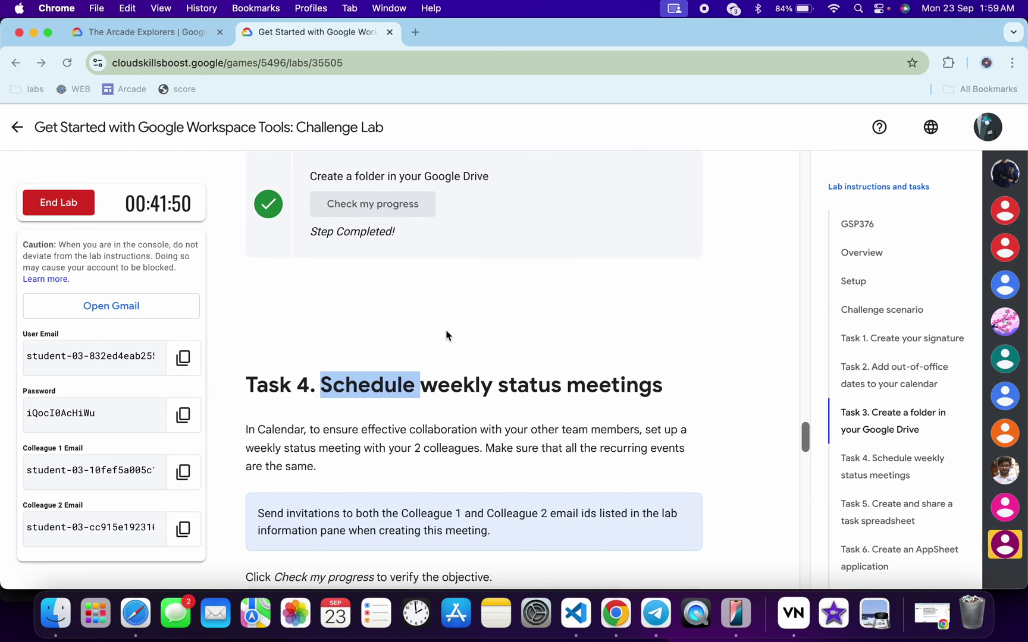
{"action": "left_click_drag", "start_coordinate": [245, 411], "coordinate": [317, 409]}
{"action": "key", "text": "super+c"}
{"action": "key", "text": "ctrl+Right"}
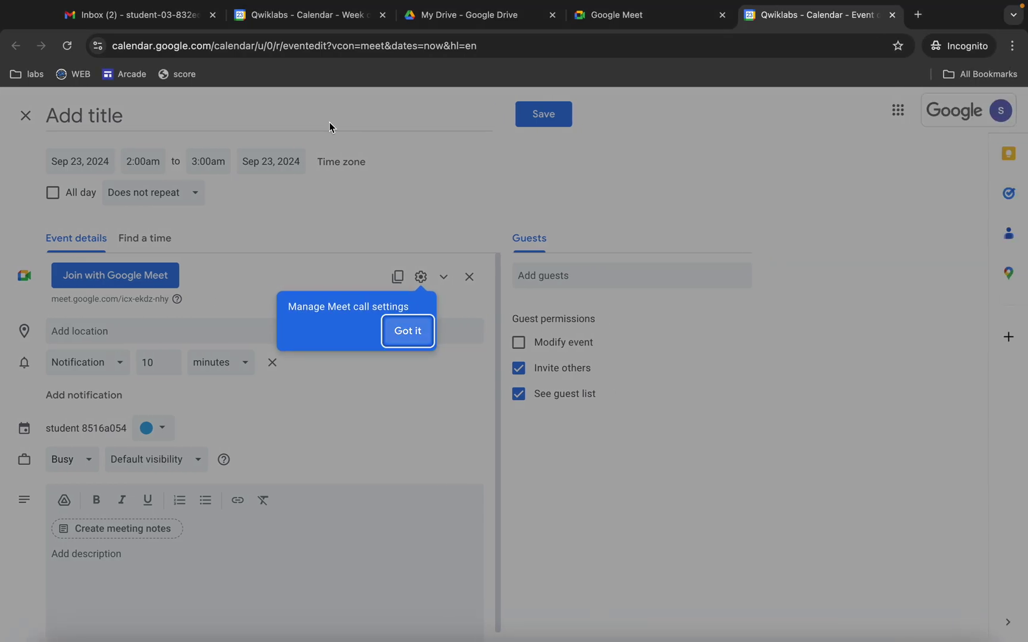
{"action": "left_click", "coordinate": [408, 331]}
{"action": "key", "text": "super+v"}
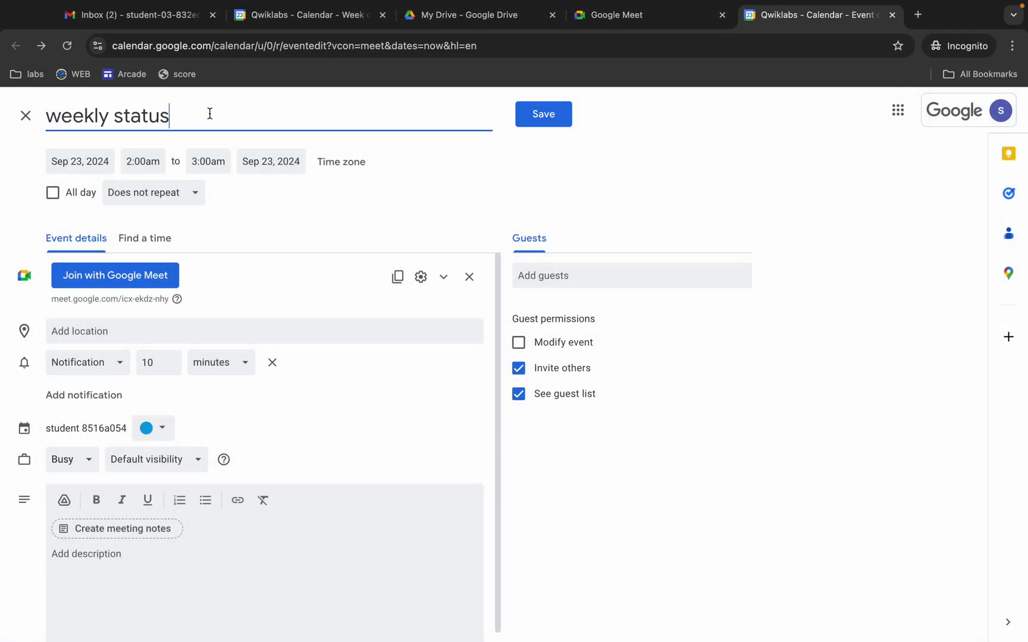
{"action": "left_click", "coordinate": [160, 193]}
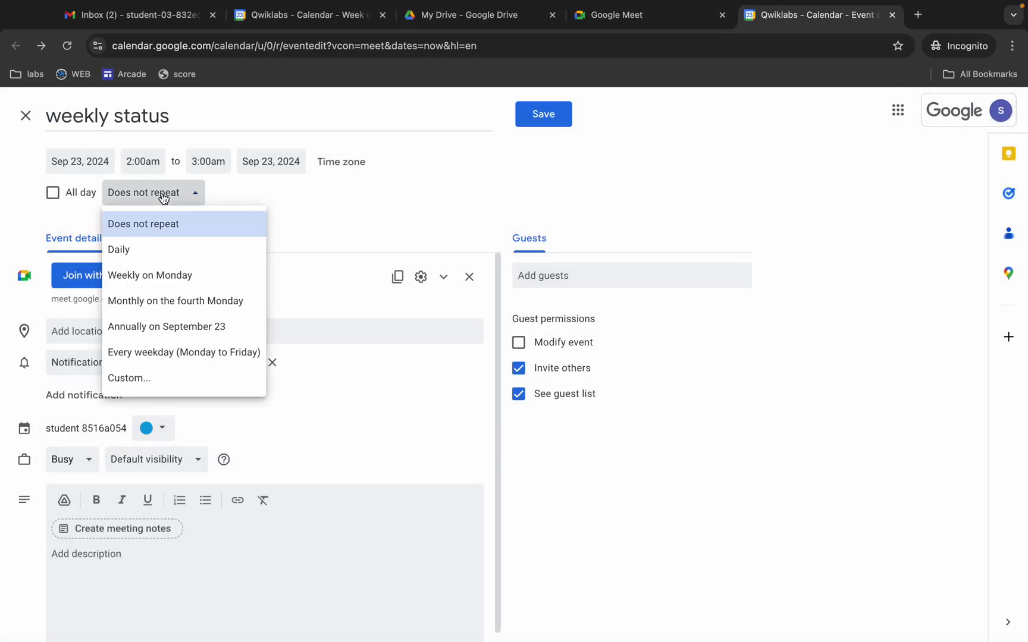
{"action": "left_click", "coordinate": [154, 275]}
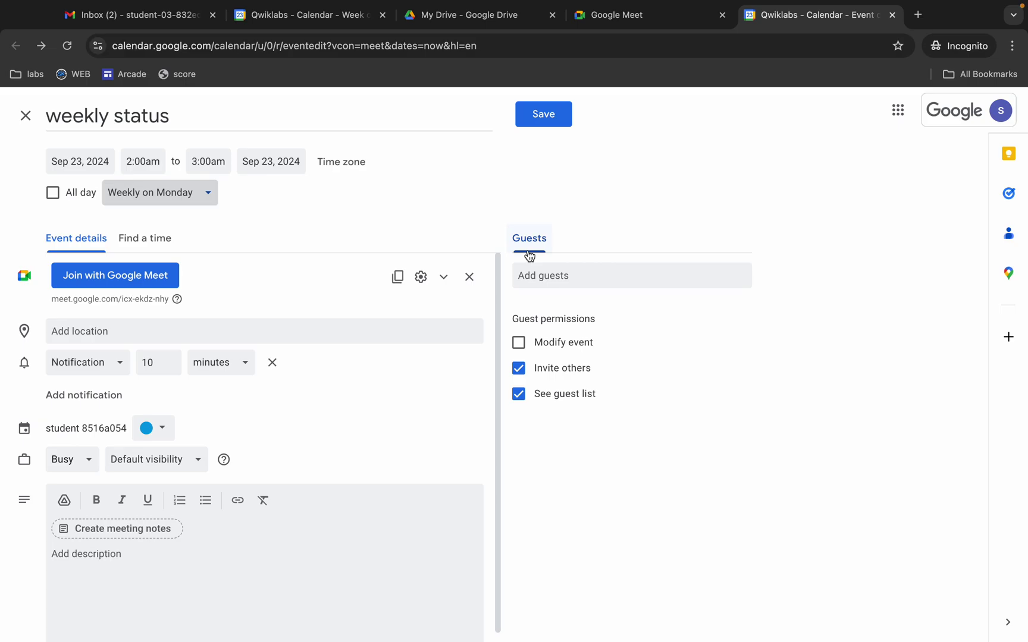
- Add both lab colleagues' email addresses as guests and save the meeting
{"action": "key", "text": "ctrl+Left"}
{"action": "left_click", "coordinate": [187, 476]}
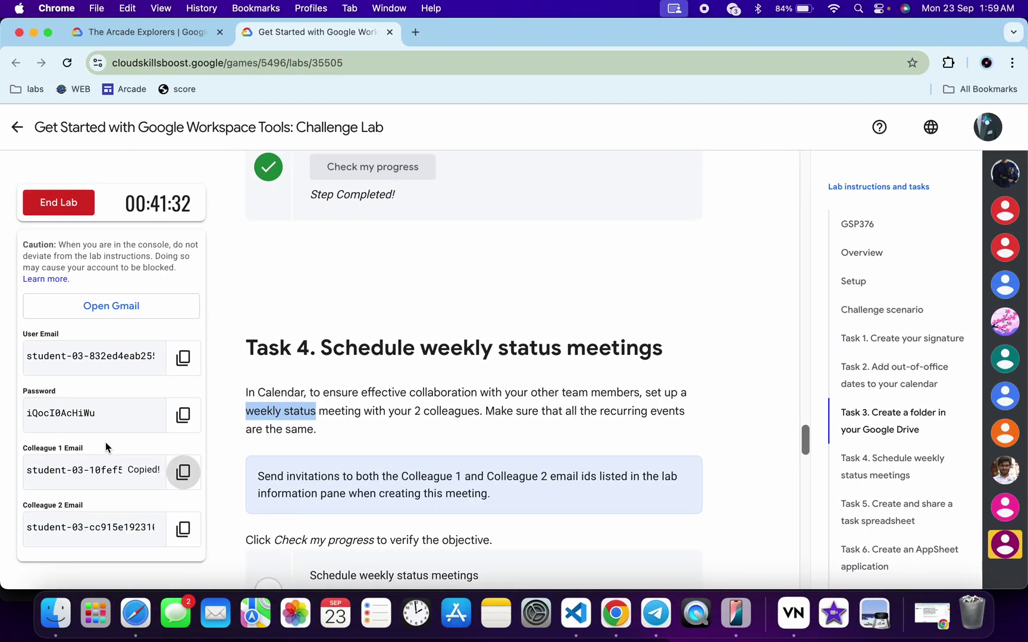
{"action": "key", "text": "ctrl+Right"}
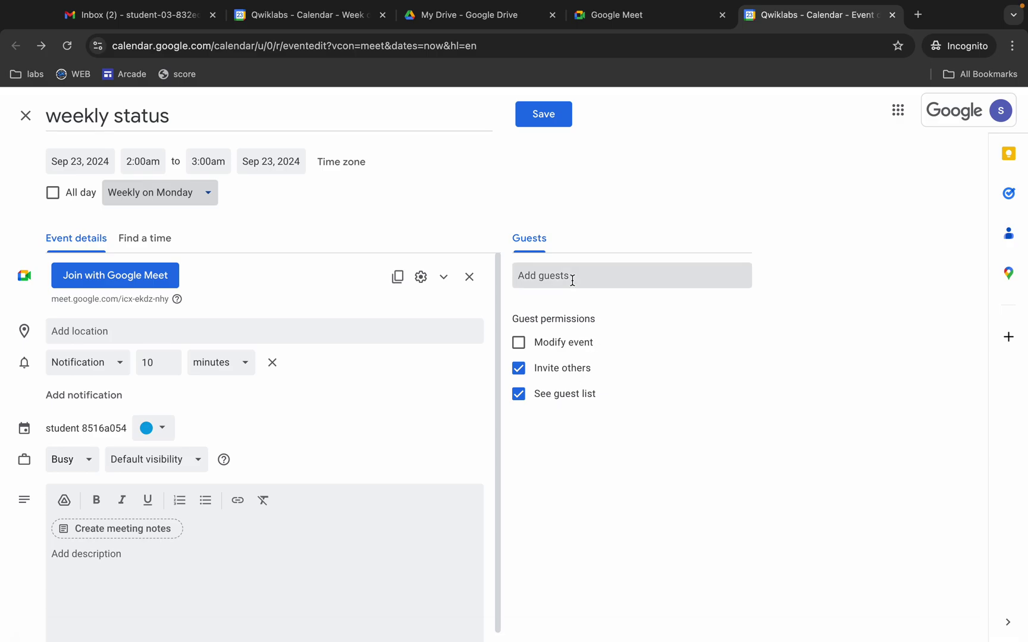
{"action": "left_click", "coordinate": [574, 277]}
{"action": "key", "text": "super+v"}
{"action": "key", "text": "ctrl+Left"}
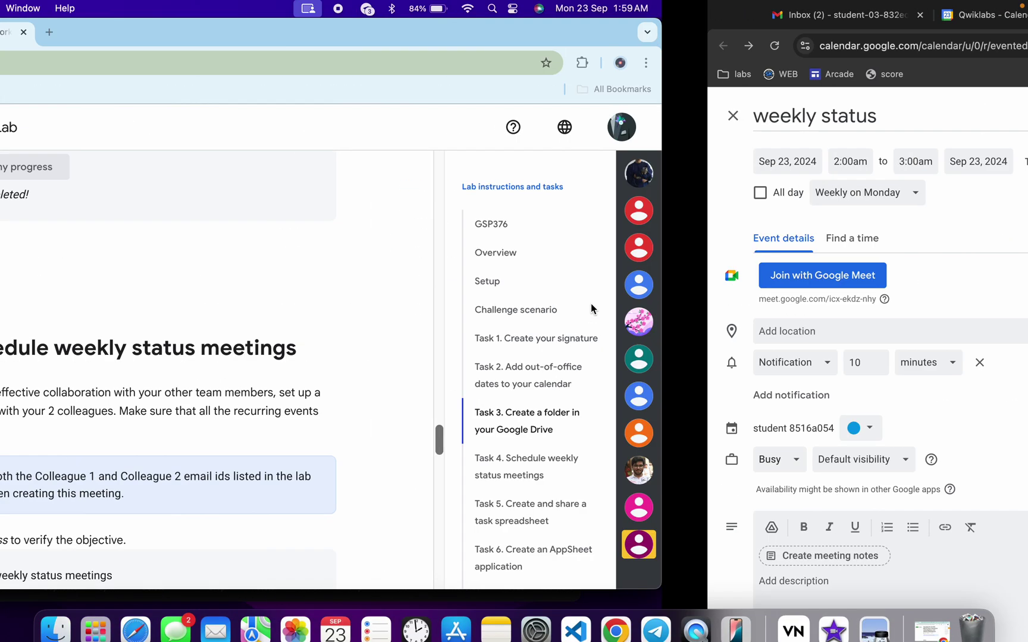
{"action": "left_click", "coordinate": [182, 528]}
{"action": "key", "text": "ctrl+Right"}
{"action": "key", "text": "super+v"}
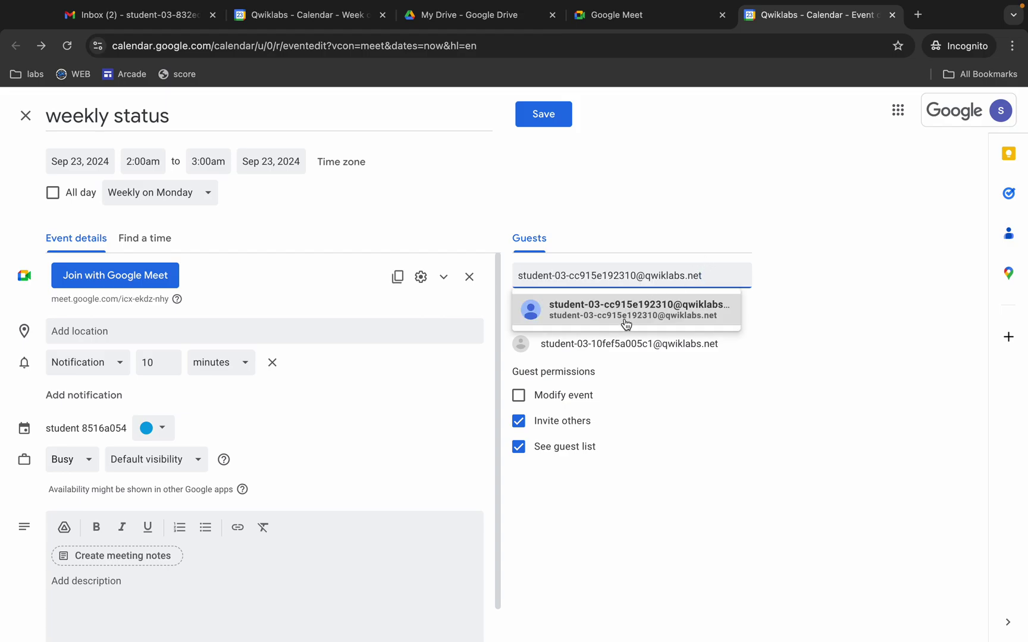
{"action": "left_click", "coordinate": [626, 324]}
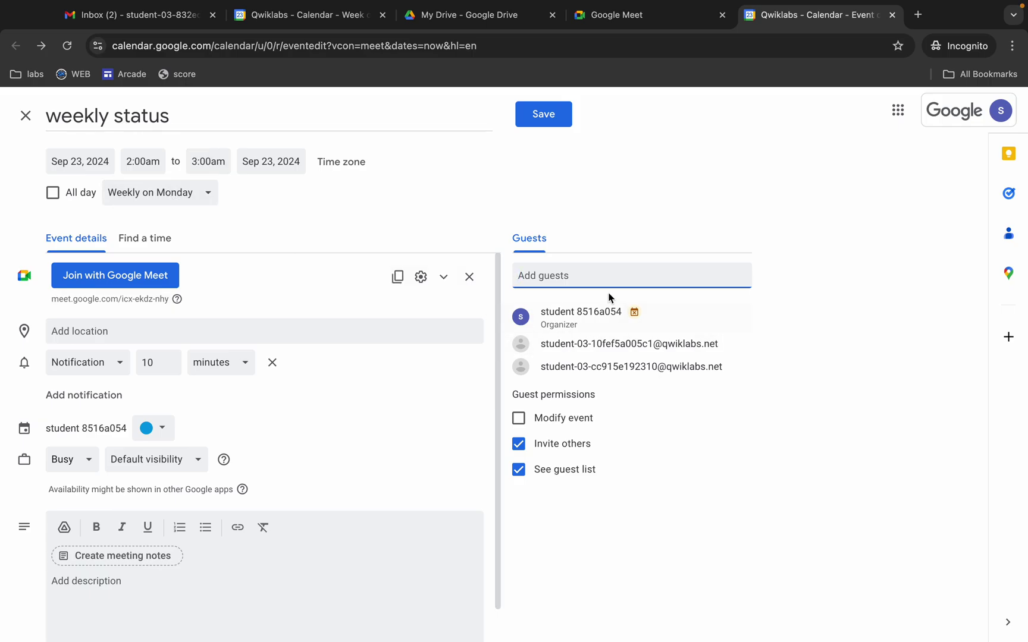
{"action": "left_click", "coordinate": [545, 114]}
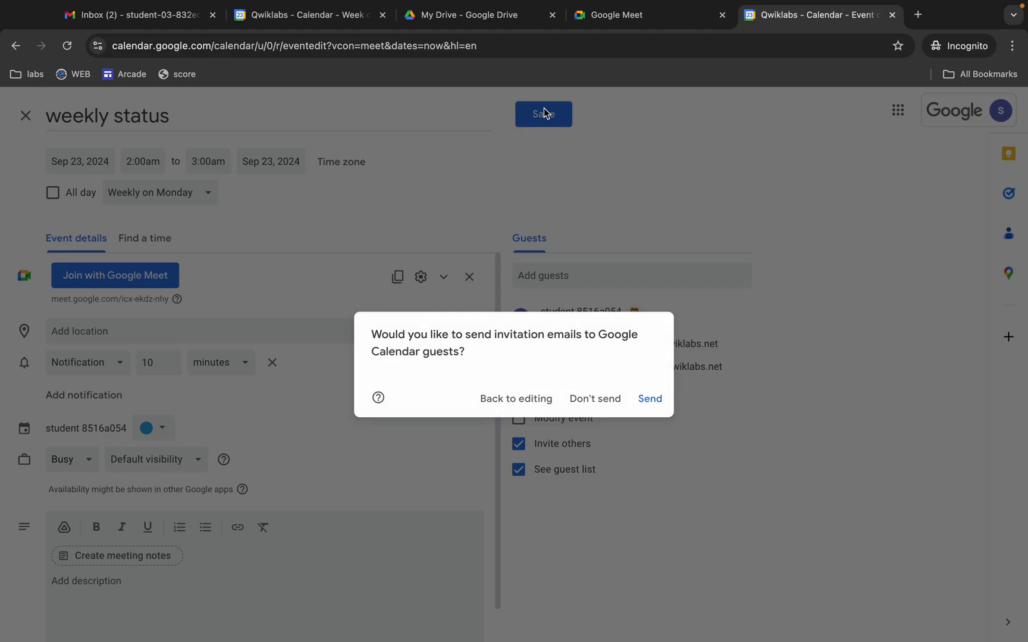
- Send the guest invitations, verify Task 4 as completed, and scroll to Task 5
{"action": "left_click", "coordinate": [649, 398]}
{"action": "key", "text": "ctrl+Left"}
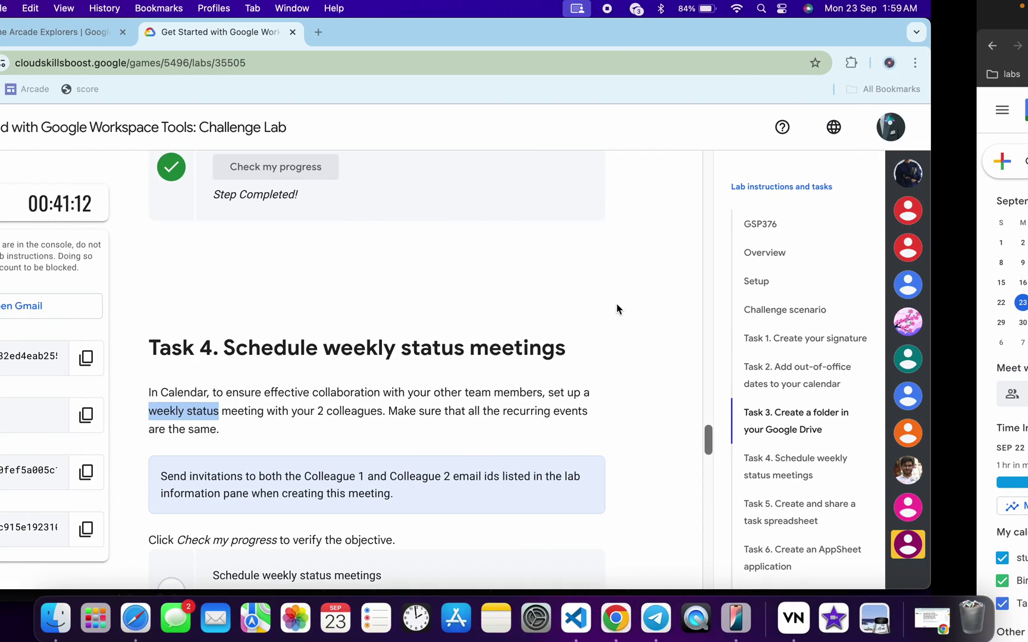
{"action": "scroll", "coordinate": [533, 406], "scroll_direction": "down", "scroll_amount": 3}
{"action": "left_click", "coordinate": [372, 421]}
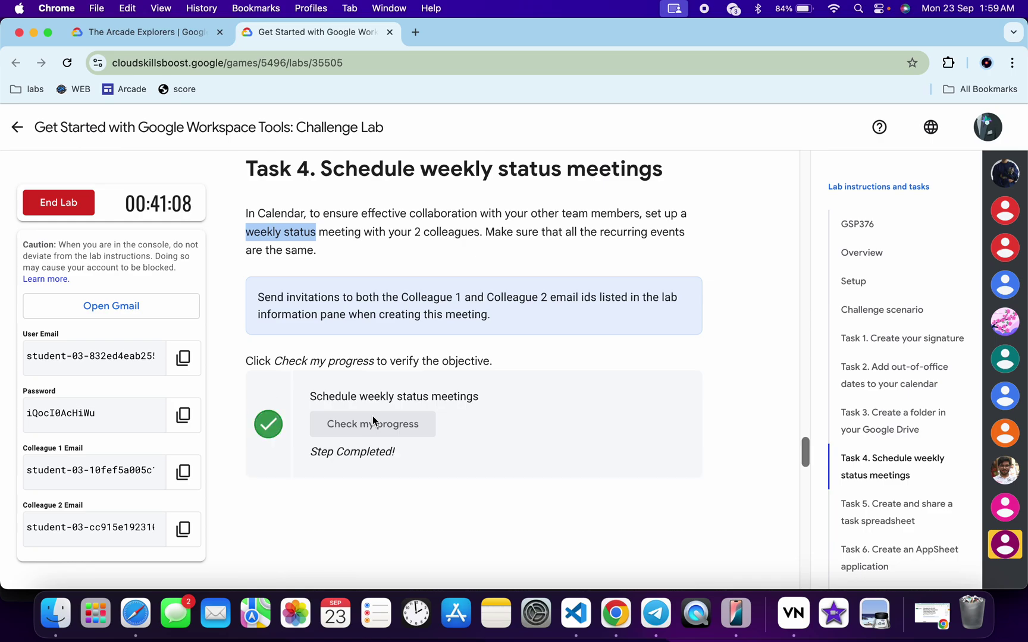
{"action": "scroll", "coordinate": [373, 418], "scroll_direction": "down", "scroll_amount": 5}
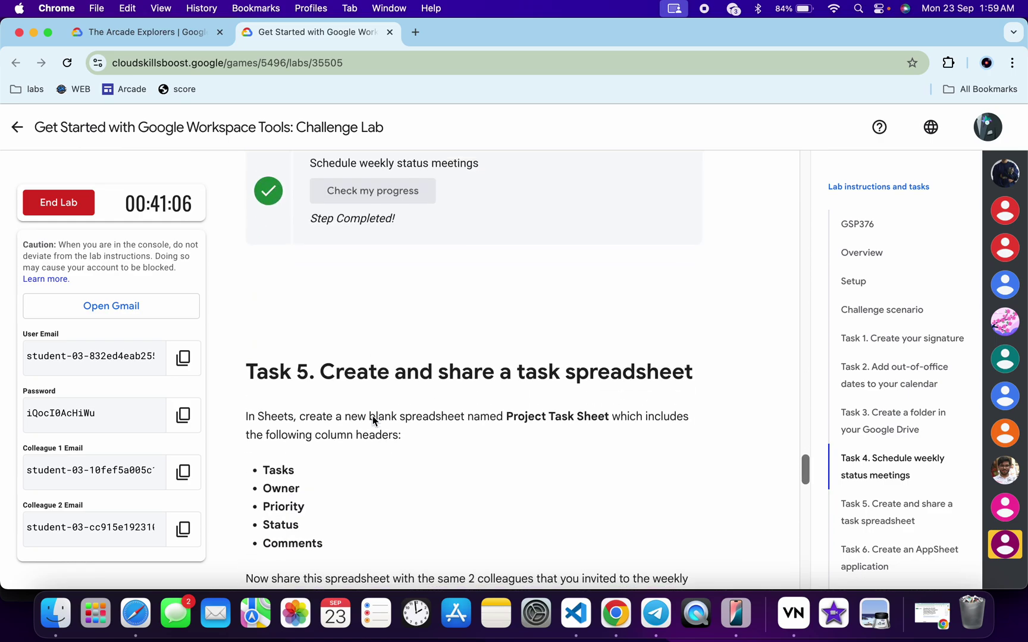
{"action": "key", "text": "ctrl+Right"}
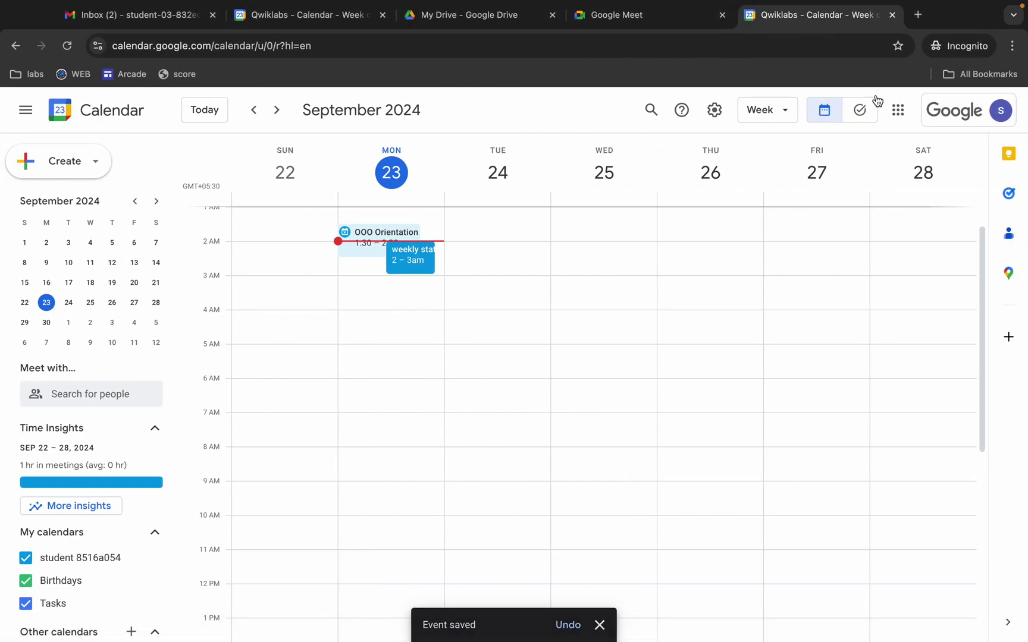
- Create a blank Google Sheets spreadsheet titled 'Project Task Sheet'
{"action": "left_click", "coordinate": [898, 110]}
{"action": "left_click", "coordinate": [959, 280]}
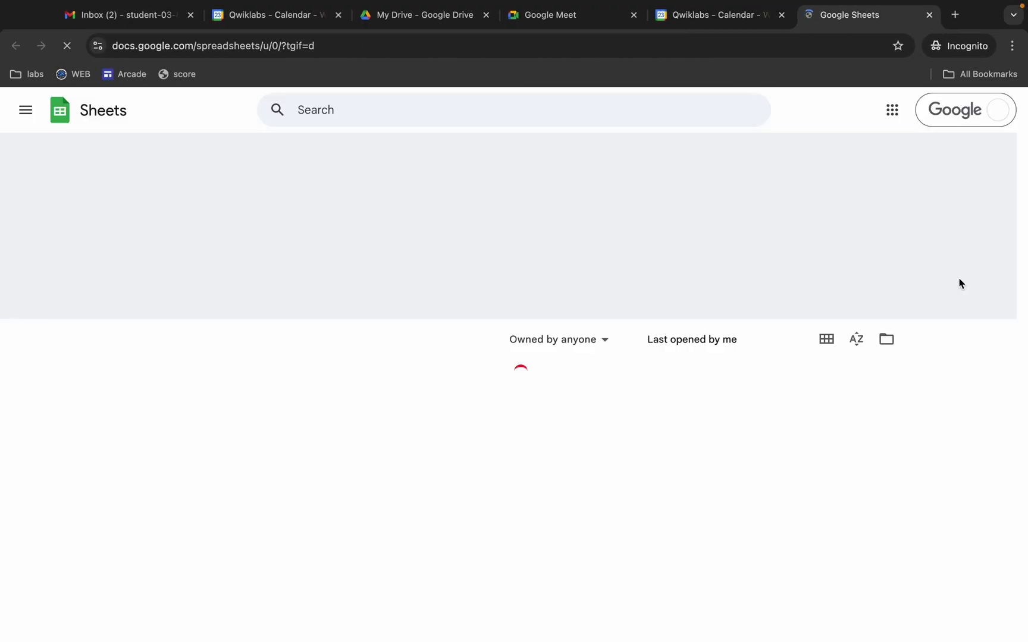
{"action": "left_click", "coordinate": [146, 227]}
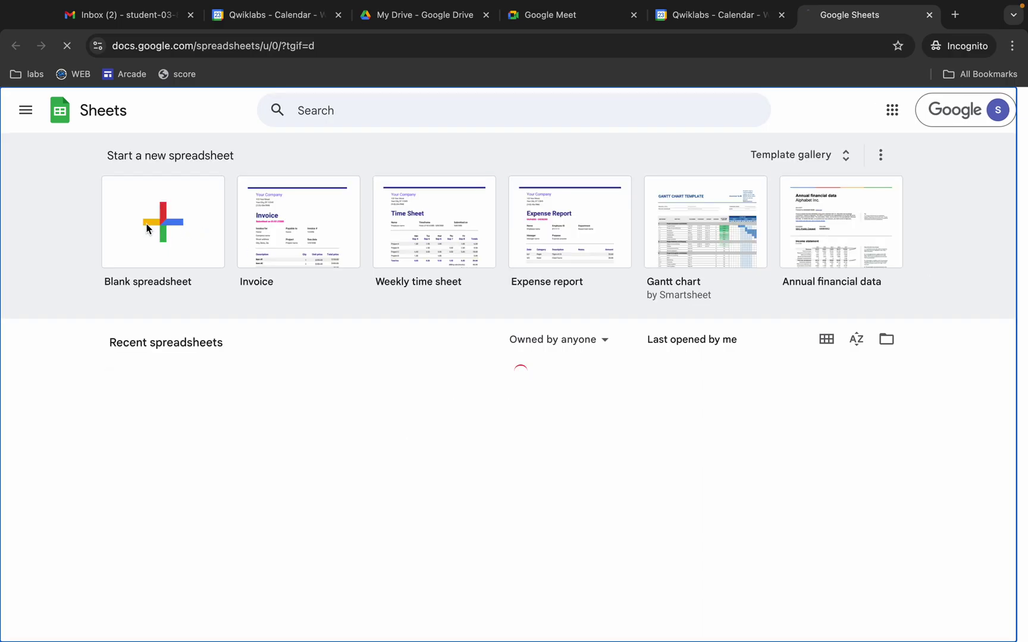
{"action": "key", "text": "ctrl+Left"}
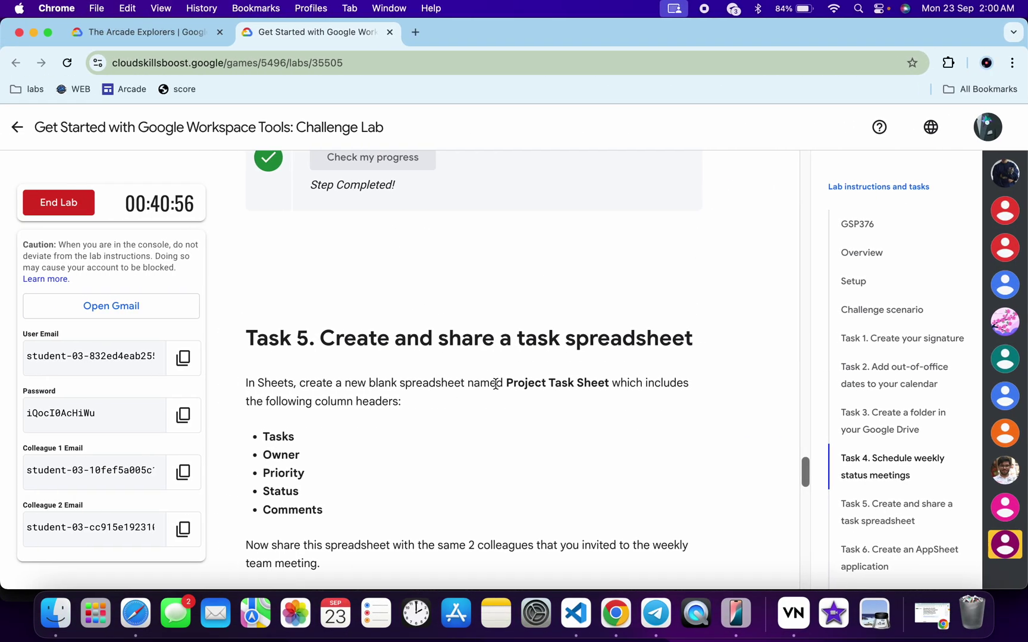
{"action": "left_click_drag", "start_coordinate": [505, 383], "coordinate": [607, 381]}
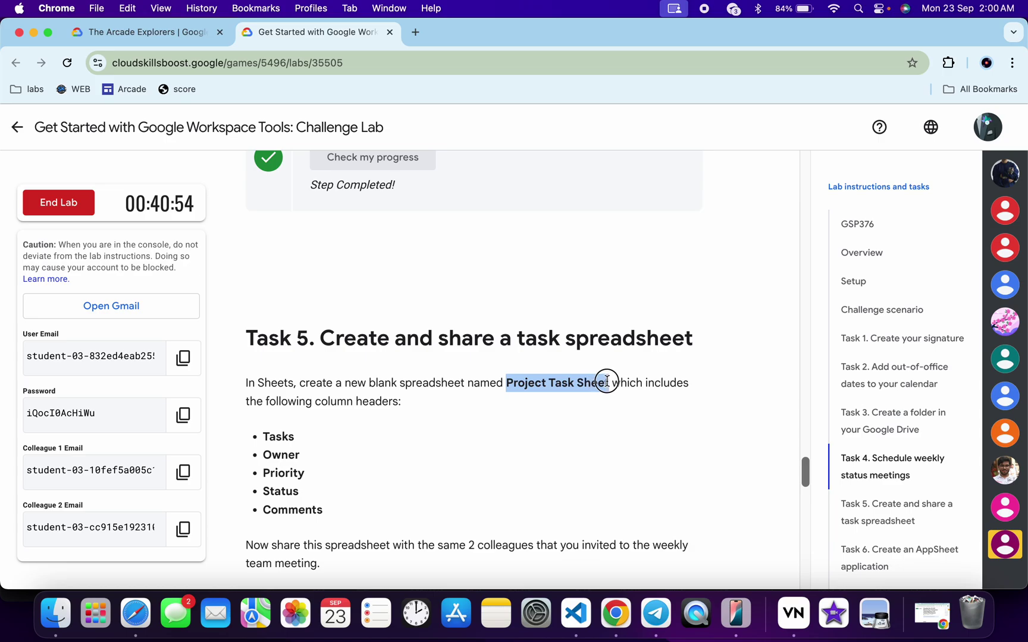
{"action": "key", "text": "ctrl+Right"}
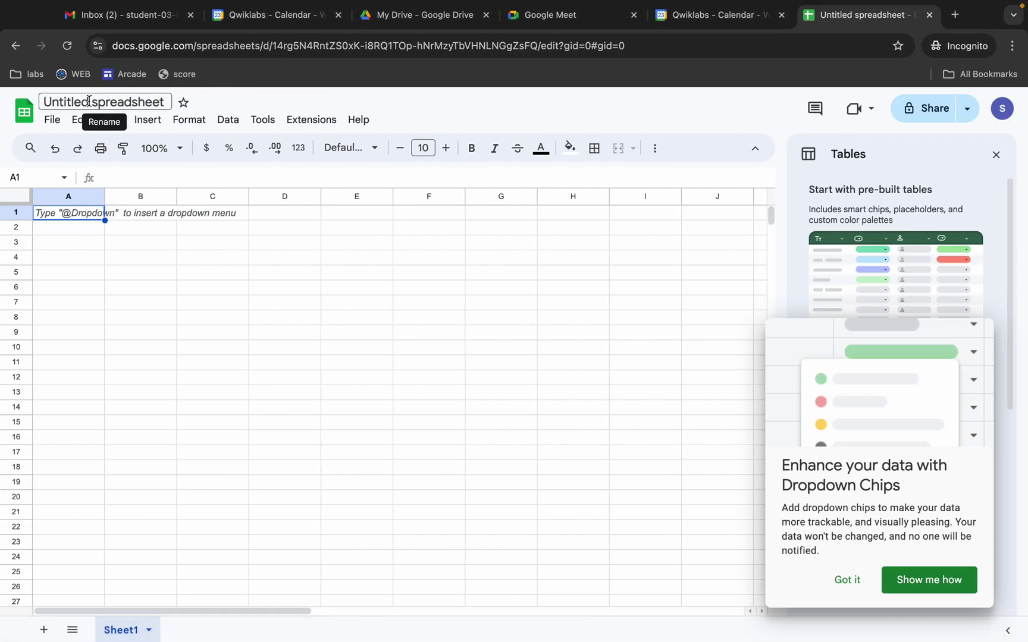
{"action": "left_click", "coordinate": [88, 101]}
{"action": "key", "text": "ctrl+v"}
{"action": "key", "text": "ctrl+Left"}
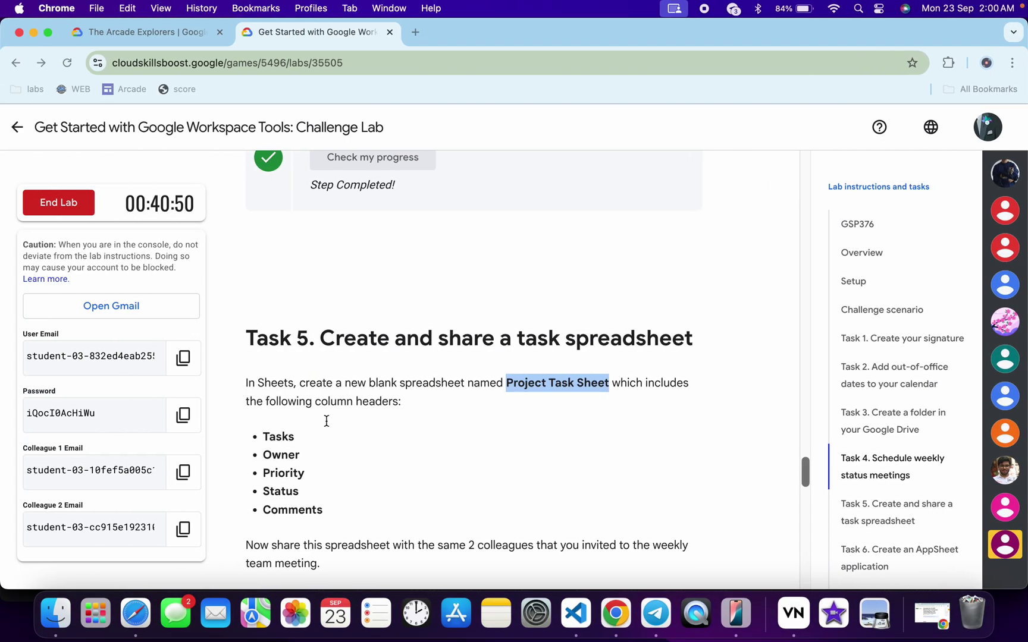
- Enter the headers Tasks, Owner and Priority in cells A1, B1 and C1
{"action": "double_click", "coordinate": [283, 440]}
{"action": "key", "text": "super+c"}
{"action": "key", "text": "ctrl+Right"}
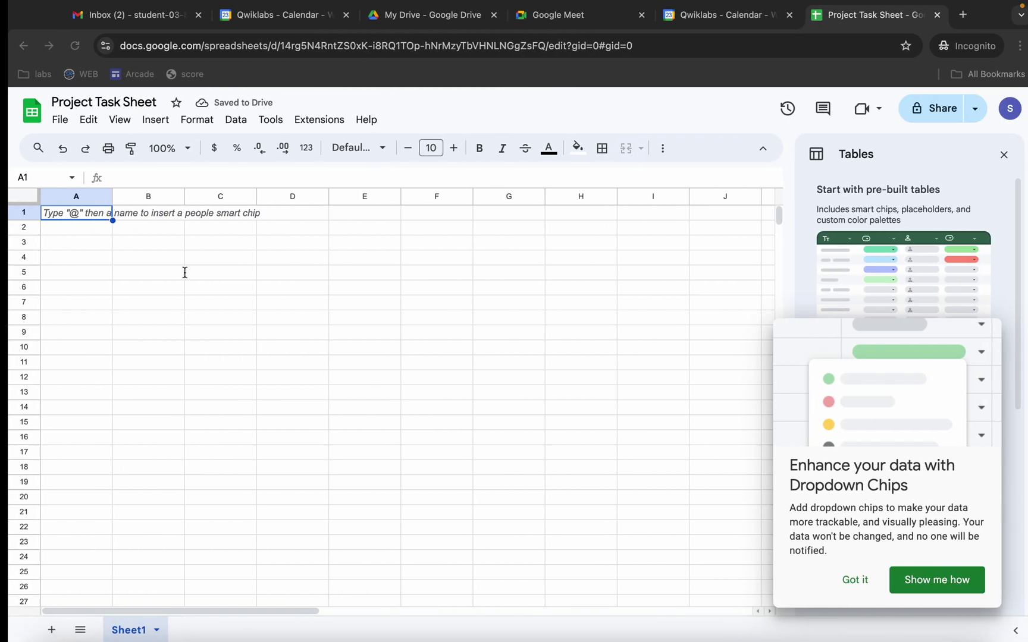
{"action": "left_click", "coordinate": [65, 211]}
{"action": "key", "text": "super+v"}
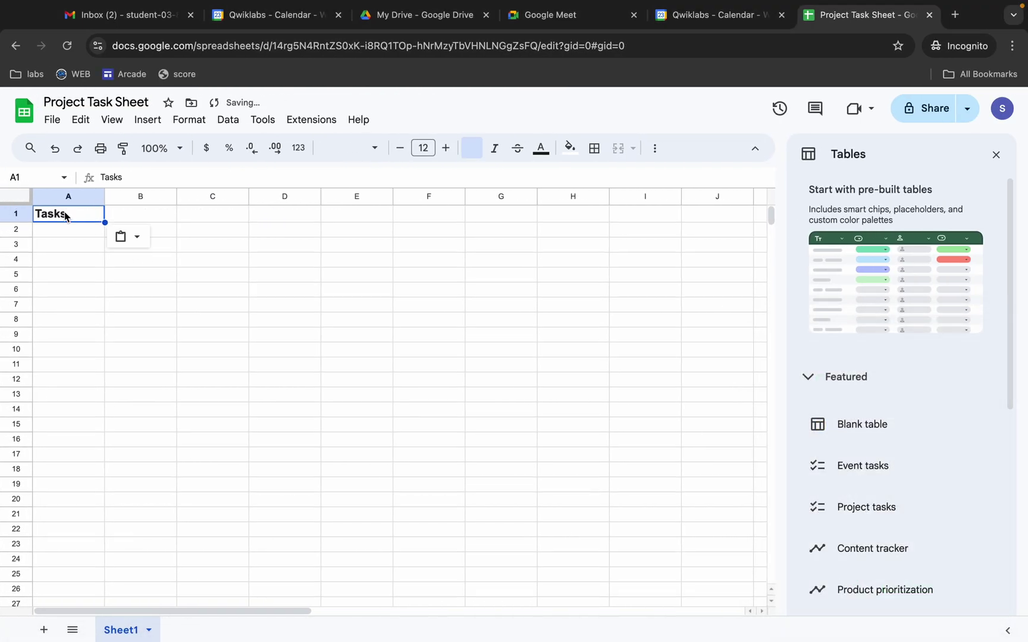
{"action": "key", "text": "Tab"}
{"action": "key", "text": "ctrl+Left"}
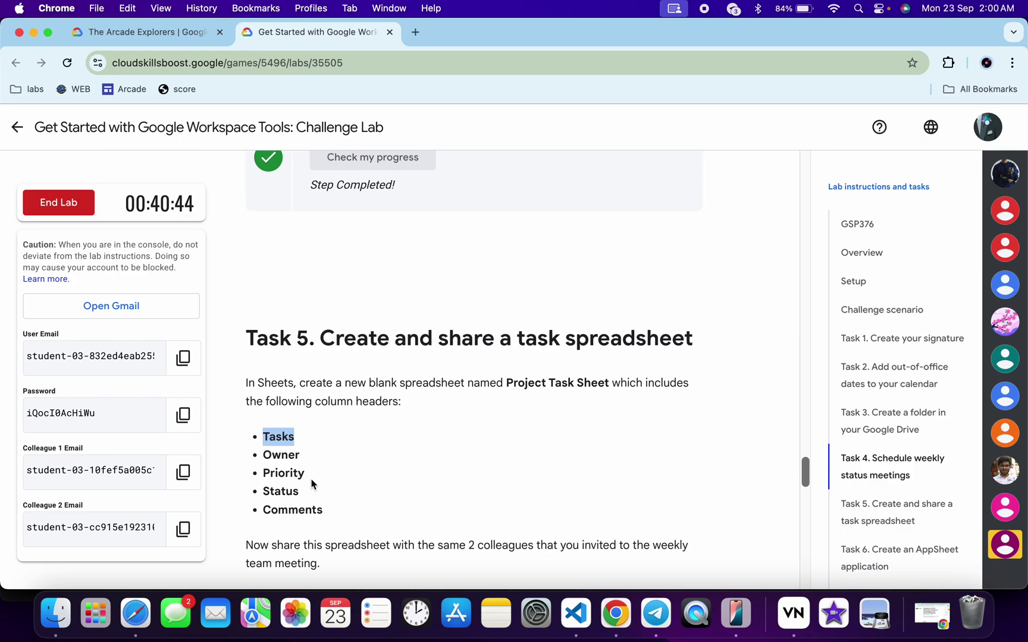
{"action": "double_click", "coordinate": [273, 455]}
{"action": "key", "text": "super+c"}
{"action": "key", "text": "ctrl+Right"}
{"action": "key", "text": "super+v"}
{"action": "key", "text": "ctrl+Left"}
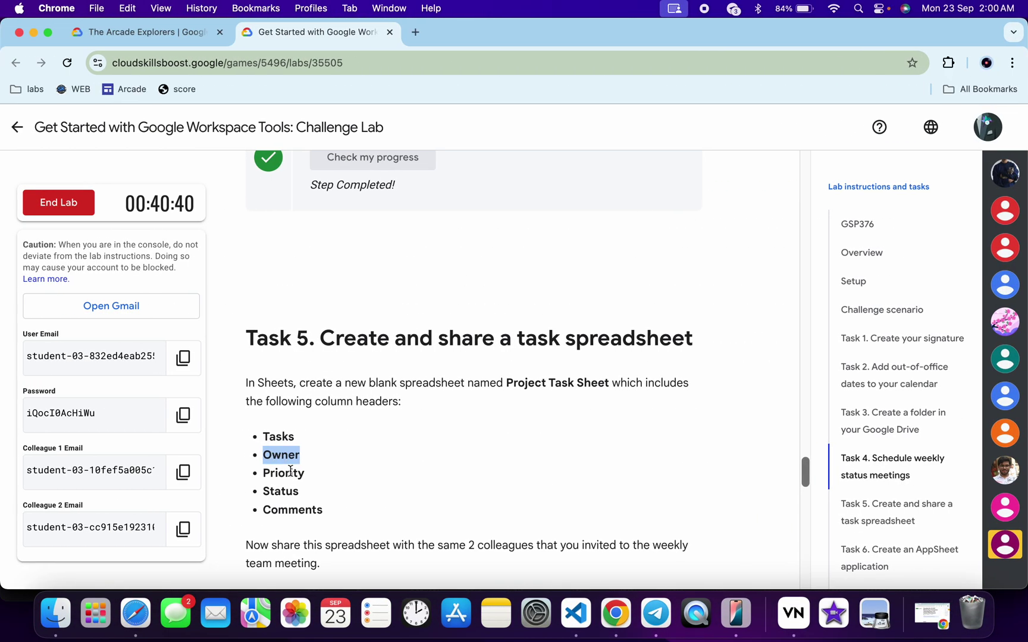
{"action": "double_click", "coordinate": [283, 473]}
{"action": "key", "text": "super+c"}
{"action": "key", "text": "ctrl+Right"}
{"action": "key", "text": "Tab"}
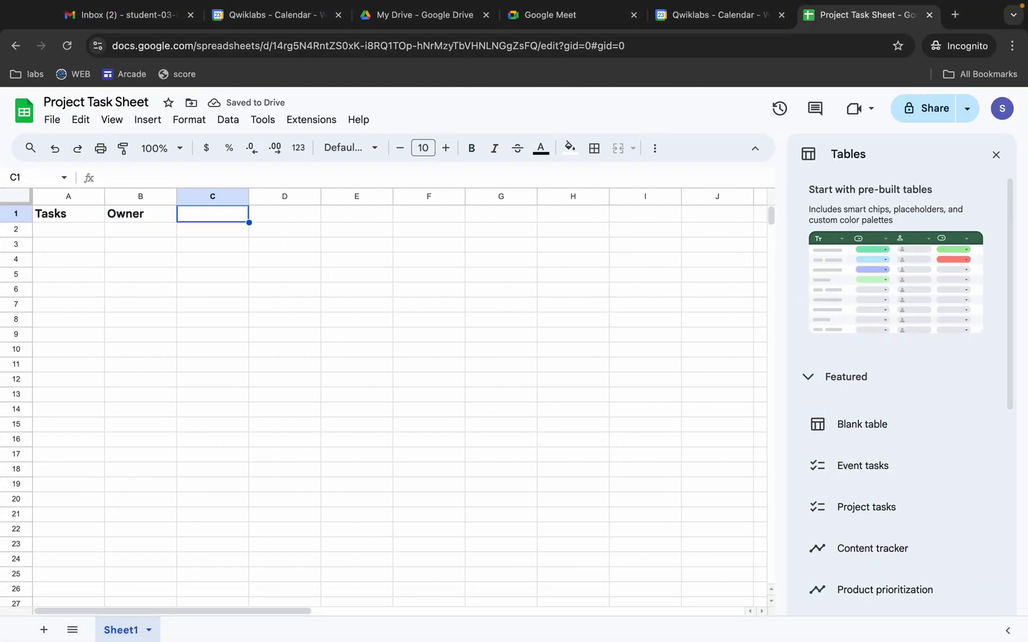
{"action": "key", "text": "super+v"}
- Add the Status and Comments headers in D1 and E1, then bring up sharing
{"action": "key", "text": "ctrl+Left"}
{"action": "left_click", "coordinate": [268, 493]}
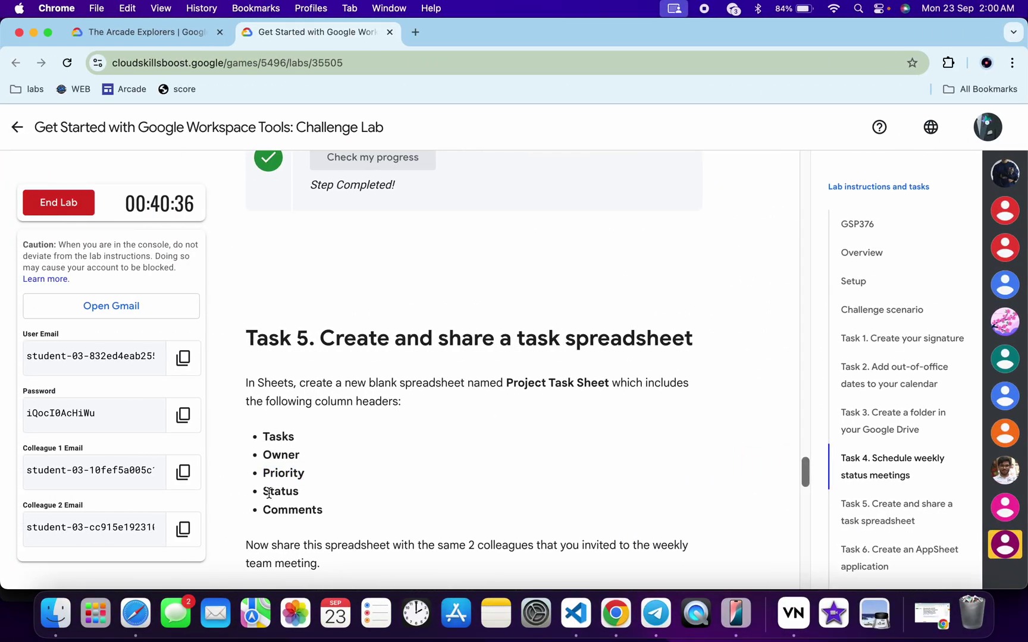
{"action": "double_click", "coordinate": [268, 493]}
{"action": "key", "text": "super+c"}
{"action": "key", "text": "ctrl+Right"}
{"action": "key", "text": "Tab"}
{"action": "key", "text": "super+v"}
{"action": "key", "text": "ctrl+Left"}
{"action": "double_click", "coordinate": [280, 510]}
{"action": "key", "text": "super+c"}
{"action": "key", "text": "ctrl+Right"}
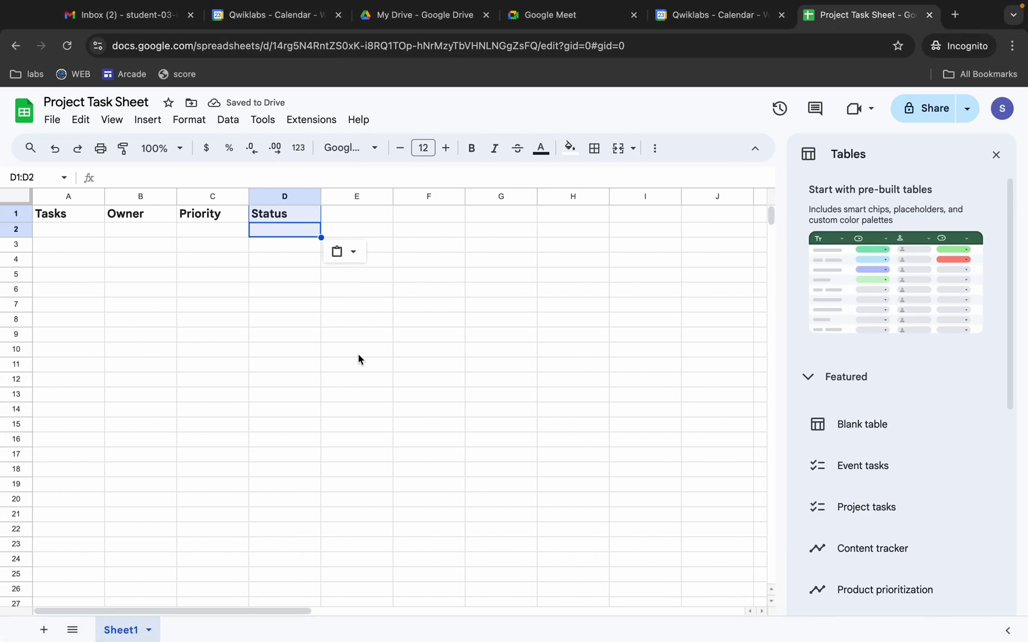
{"action": "left_click", "coordinate": [343, 218]}
{"action": "key", "text": "super+v"}
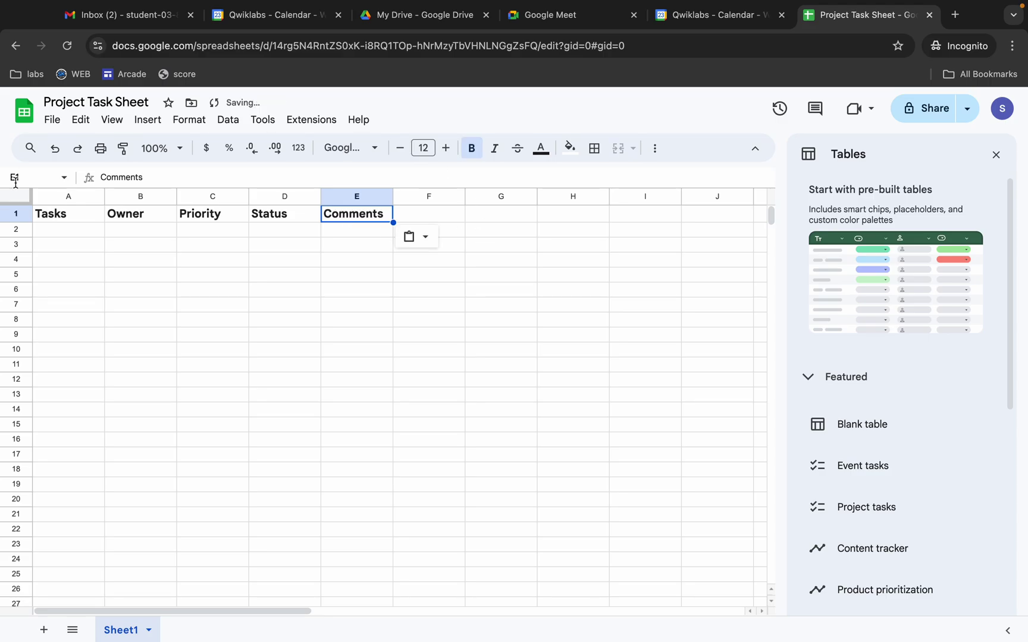
{"action": "left_click", "coordinate": [928, 114]}
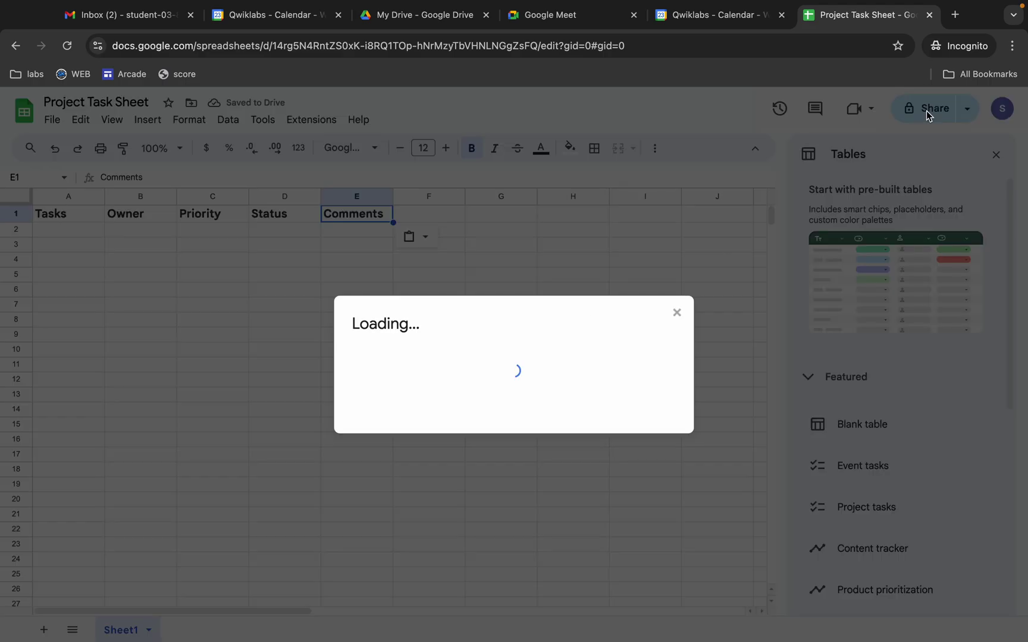
- Share the sheet as Editor with both lab colleagues' email addresses and send the invitation
{"action": "key", "text": "ctrl+Left"}
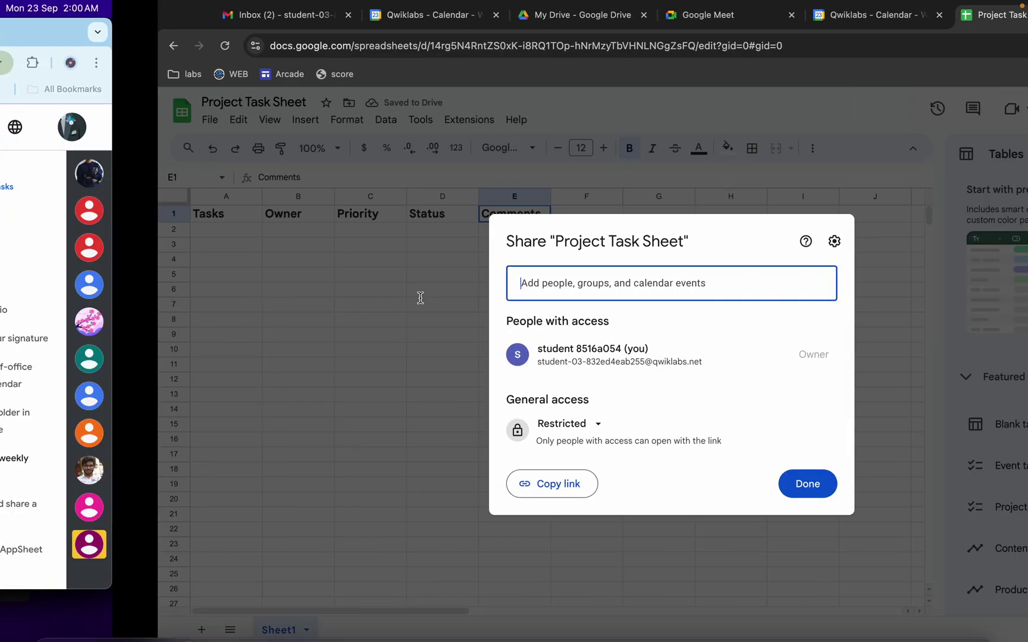
{"action": "left_click", "coordinate": [183, 472]}
{"action": "key", "text": "ctrl+Right"}
{"action": "key", "text": "super+v"}
{"action": "key", "text": "ctrl+Left"}
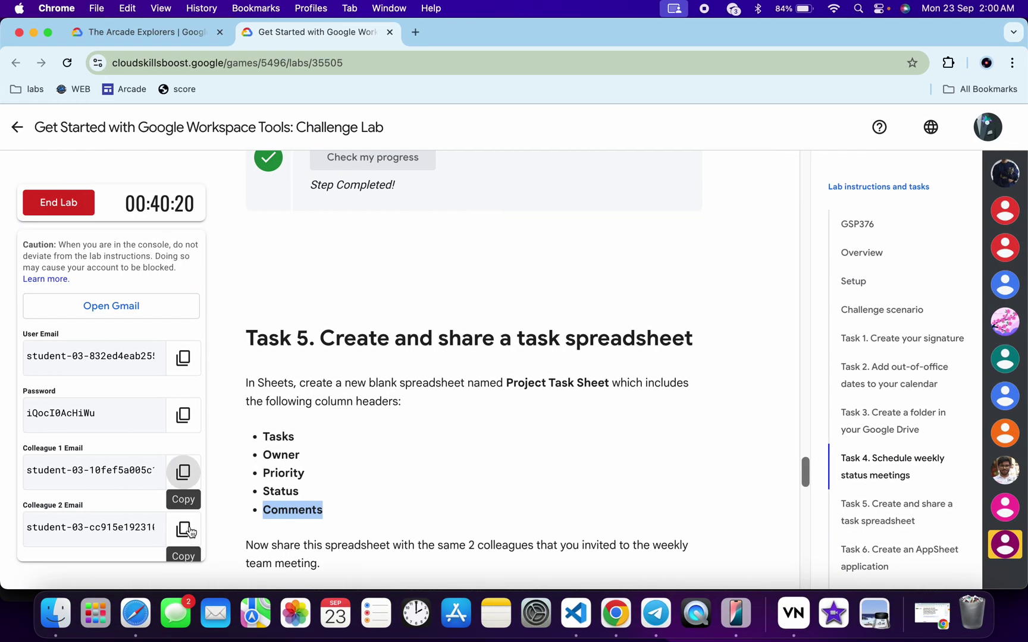
{"action": "left_click", "coordinate": [184, 530]}
{"action": "key", "text": "ctrl+Right"}
{"action": "key", "text": "super+v"}
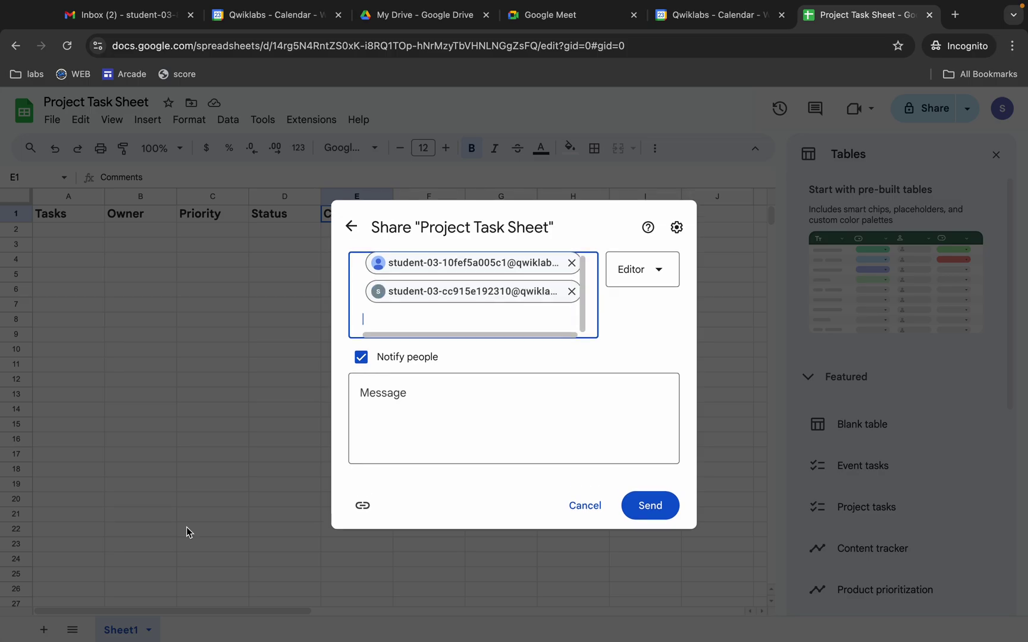
{"action": "left_click", "coordinate": [649, 500]}
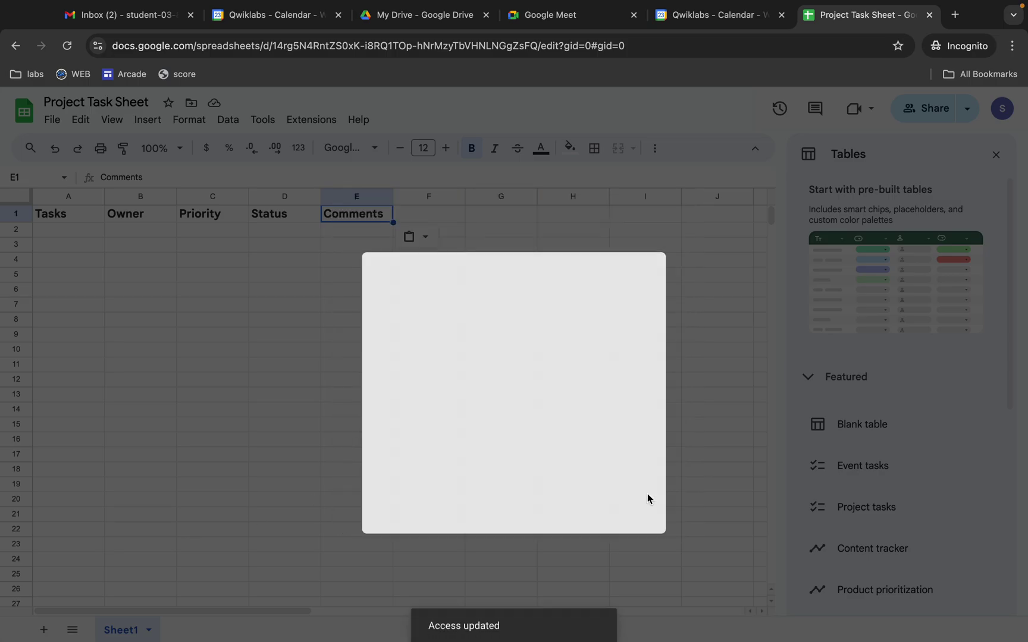
{"action": "key", "text": "ctrl+Left"}
{"action": "scroll", "coordinate": [505, 467], "scroll_direction": "down", "scroll_amount": 5}
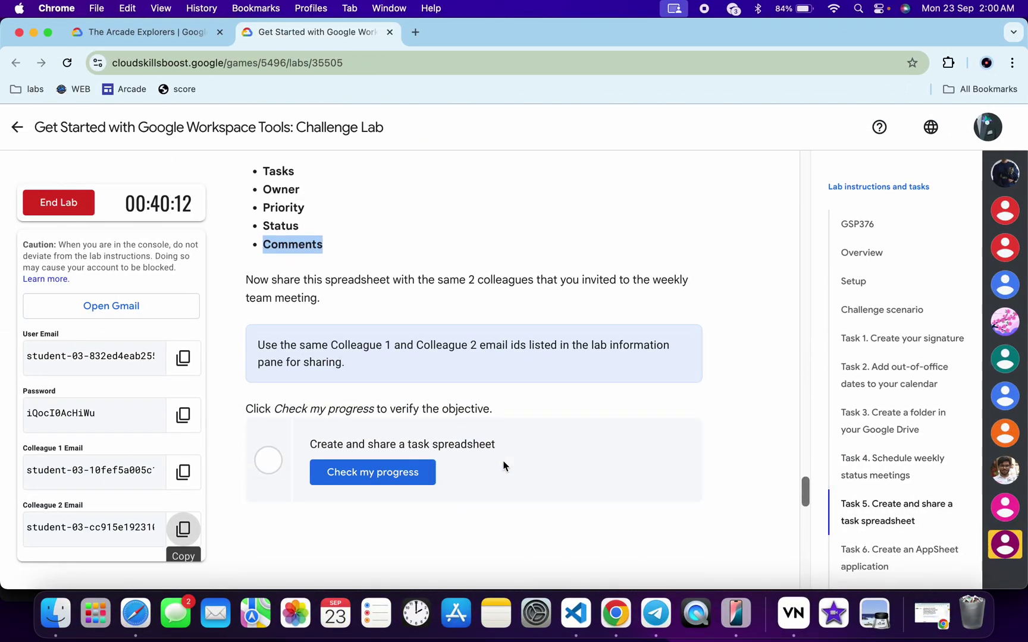
- Run the Task 5 progress check, then open the Task 6 AppSheet link in an incognito window
{"action": "left_click", "coordinate": [381, 474]}
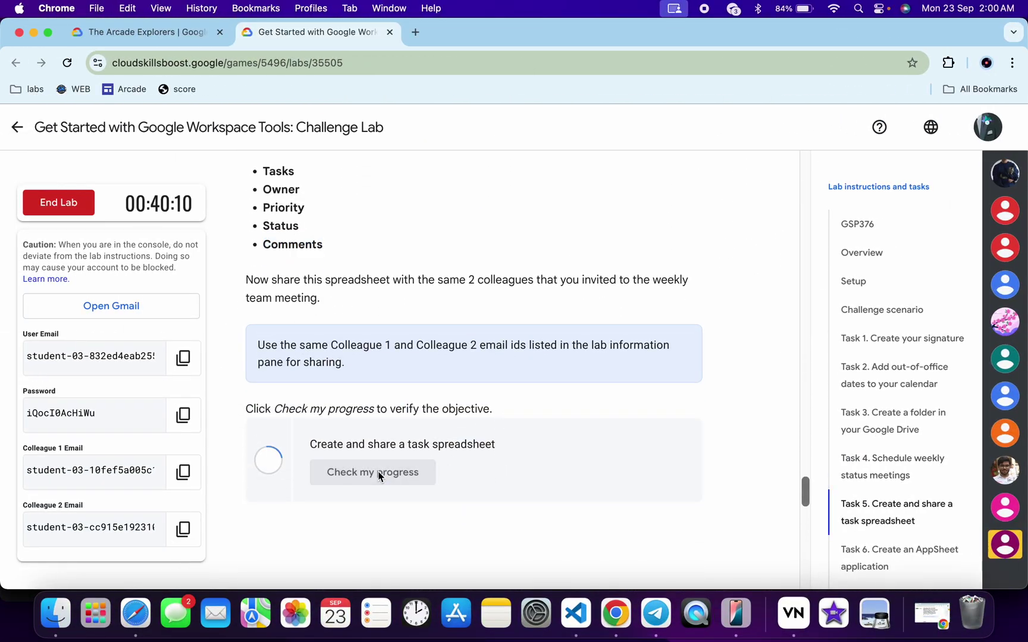
{"action": "scroll", "coordinate": [379, 475], "scroll_direction": "down", "scroll_amount": 5}
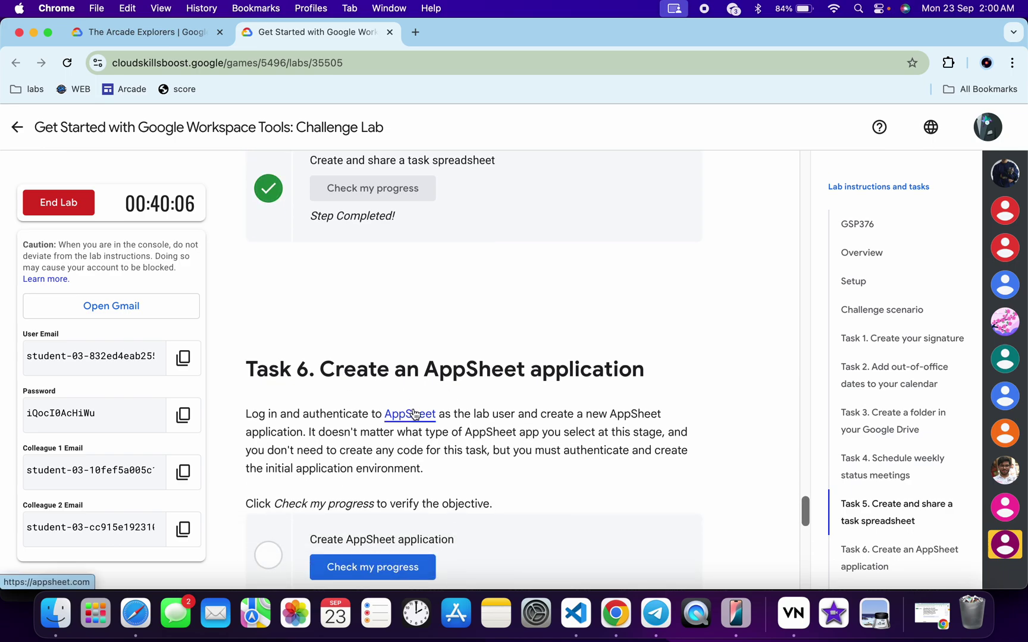
{"action": "right_click", "coordinate": [413, 415]}
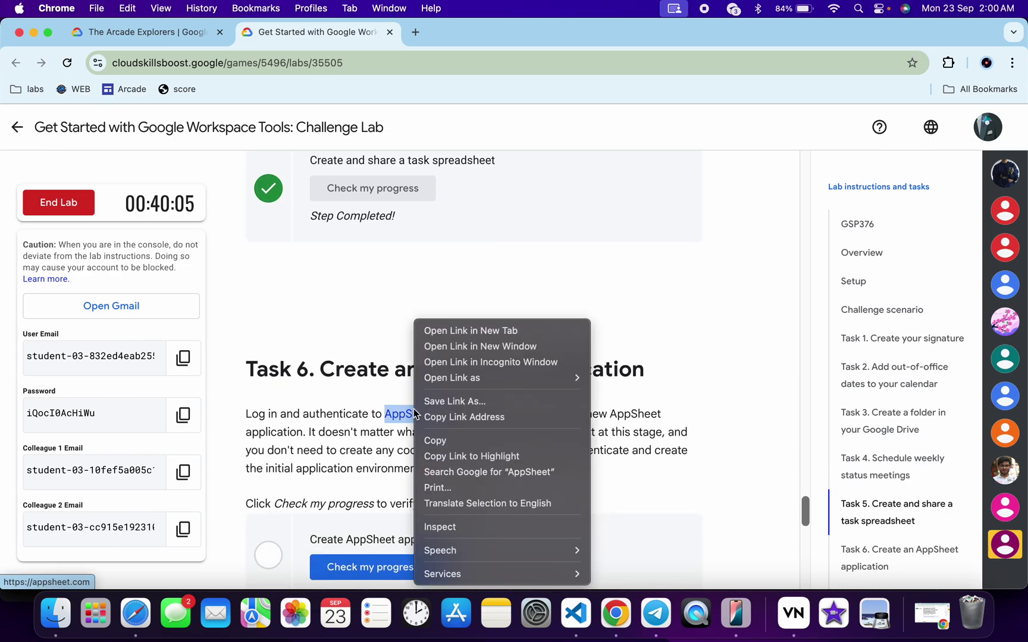
{"action": "left_click", "coordinate": [549, 360]}
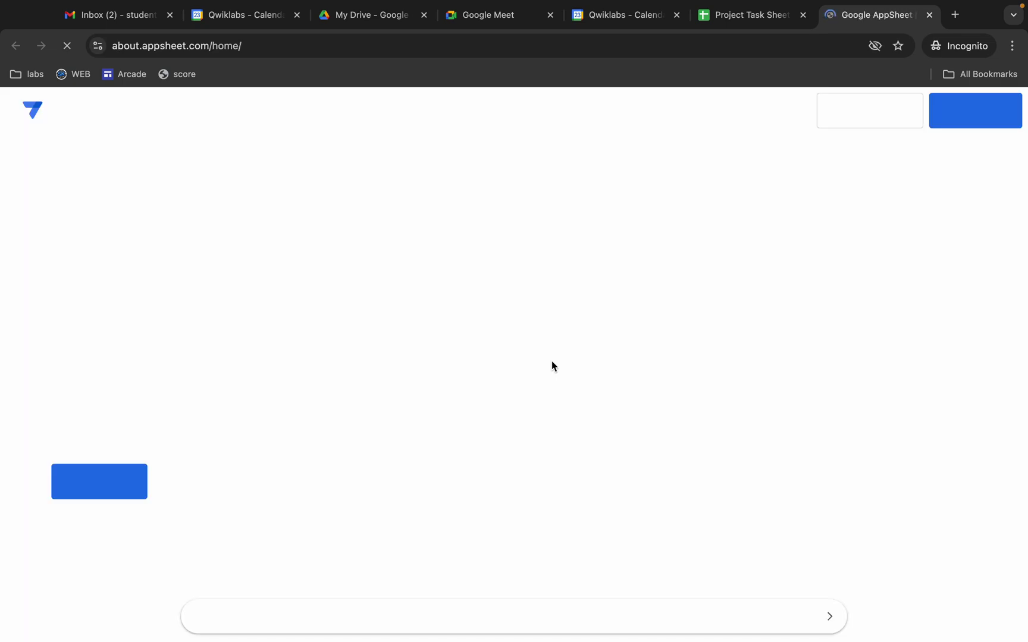
- Sign in to AppSheet with the lab student Google account and allow Drive and Sheets access
{"action": "left_click", "coordinate": [762, 113]}
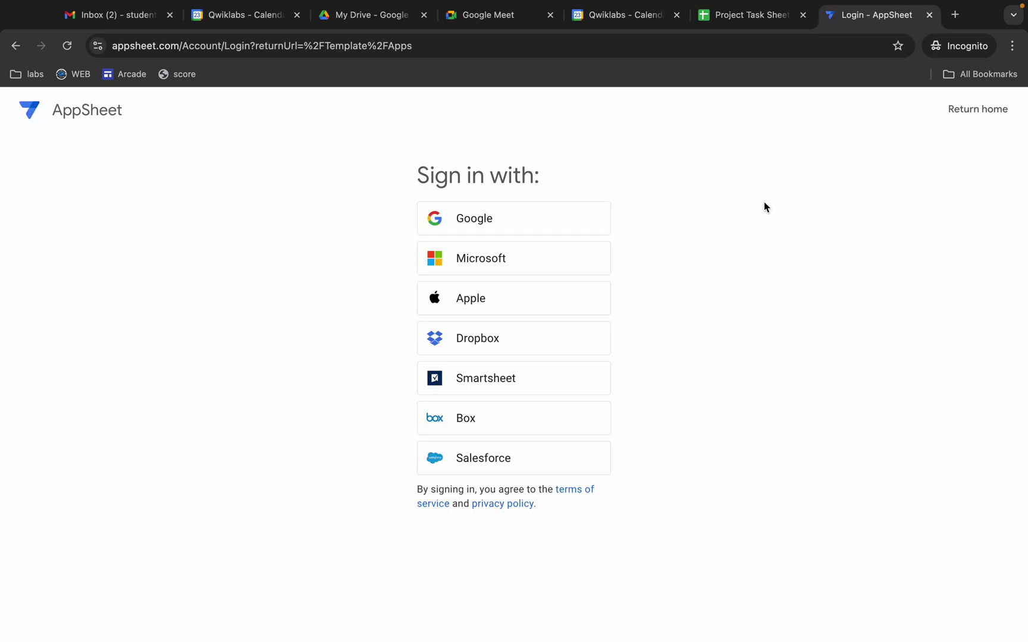
{"action": "left_click", "coordinate": [462, 220]}
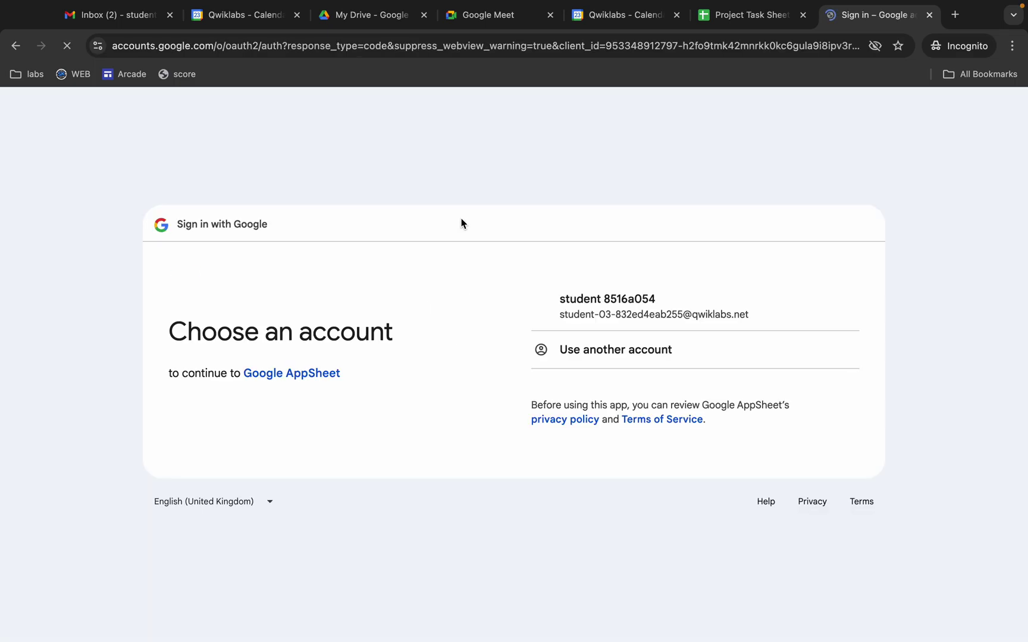
{"action": "left_click", "coordinate": [607, 303]}
{"action": "left_click", "coordinate": [724, 441]}
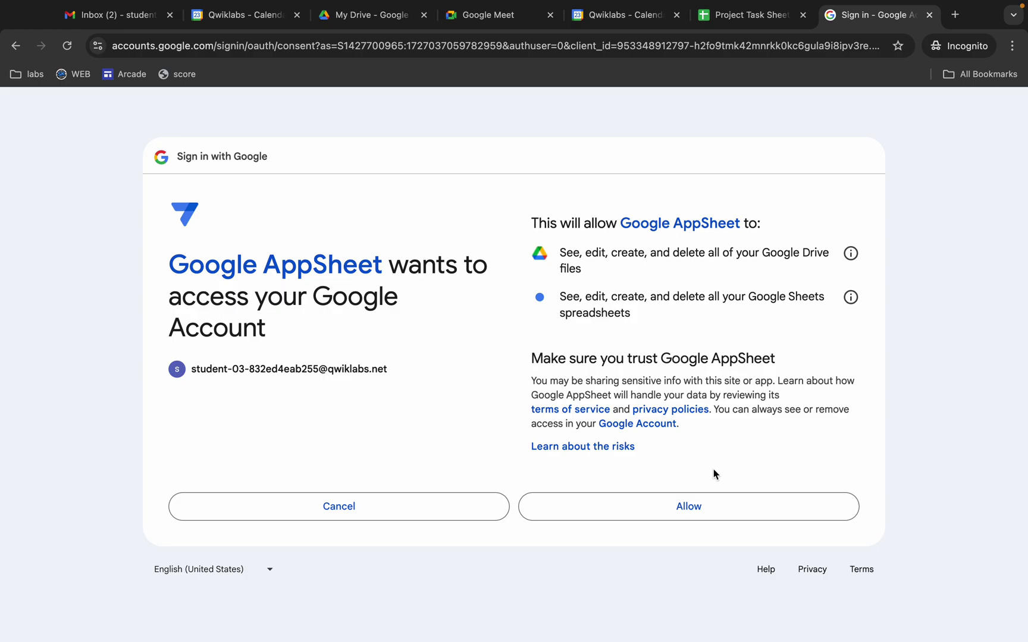
{"action": "left_click", "coordinate": [695, 500]}
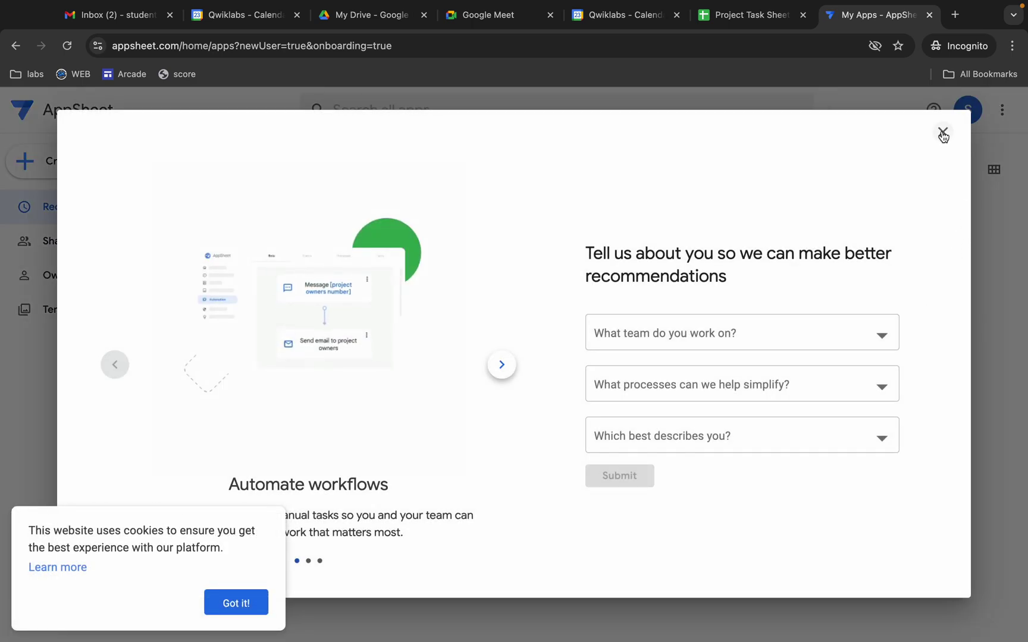
- Start a Customer Engagement app from existing data, using the Project Task Sheet in Google Sheets
{"action": "left_click", "coordinate": [943, 132]}
{"action": "left_click", "coordinate": [46, 160]}
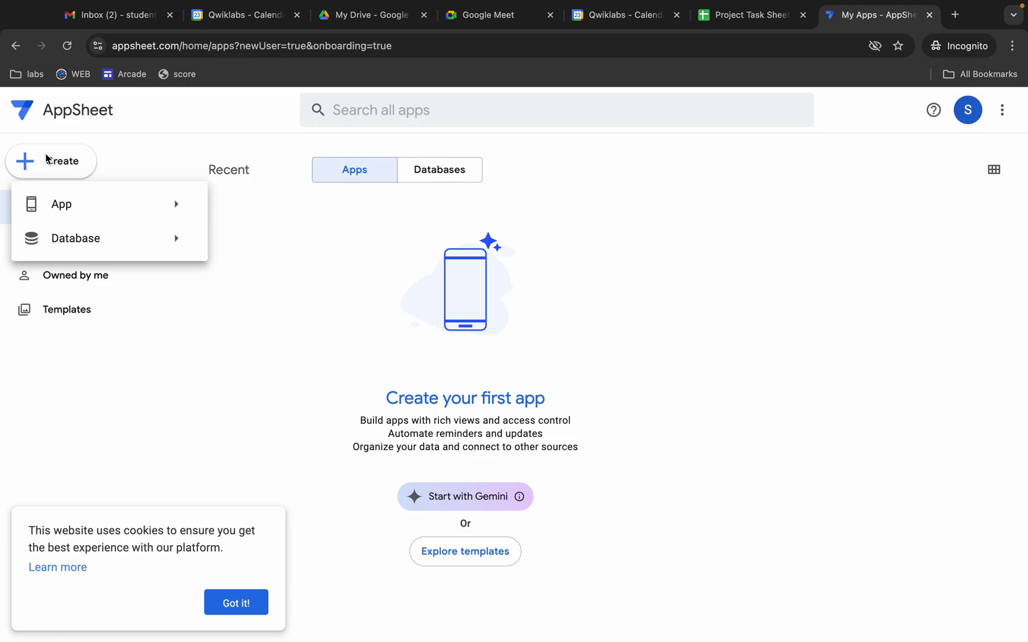
{"action": "mouse_move", "coordinate": [103, 209]}
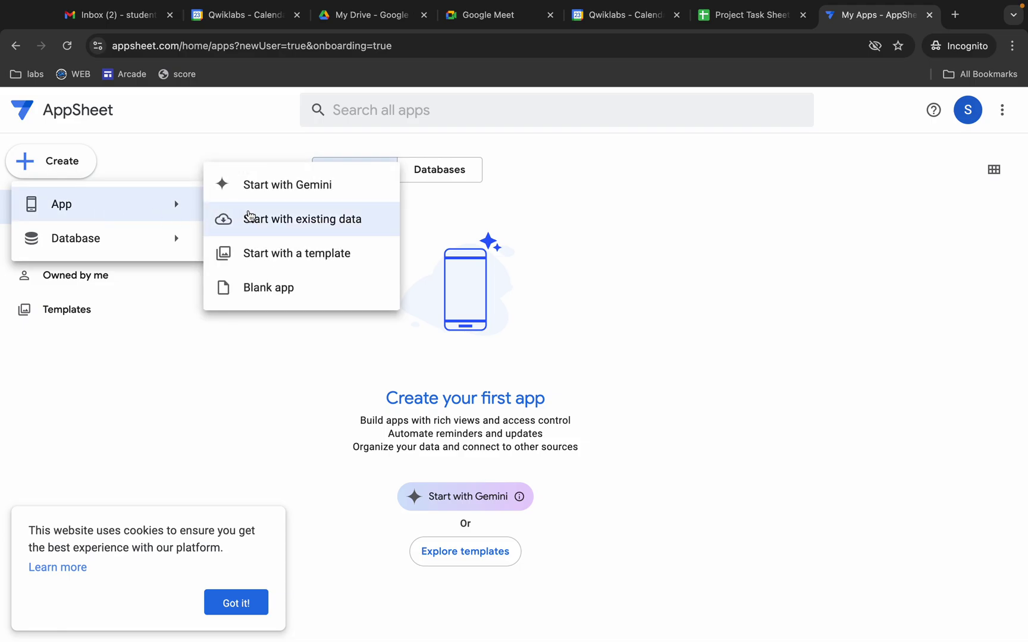
{"action": "left_click", "coordinate": [281, 218]}
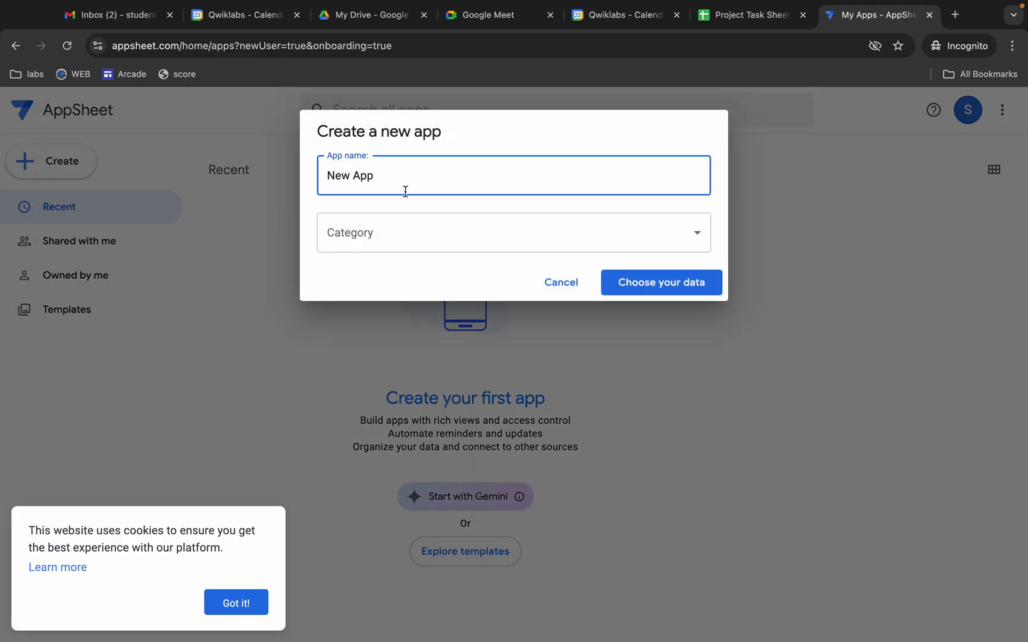
{"action": "left_click", "coordinate": [381, 235]}
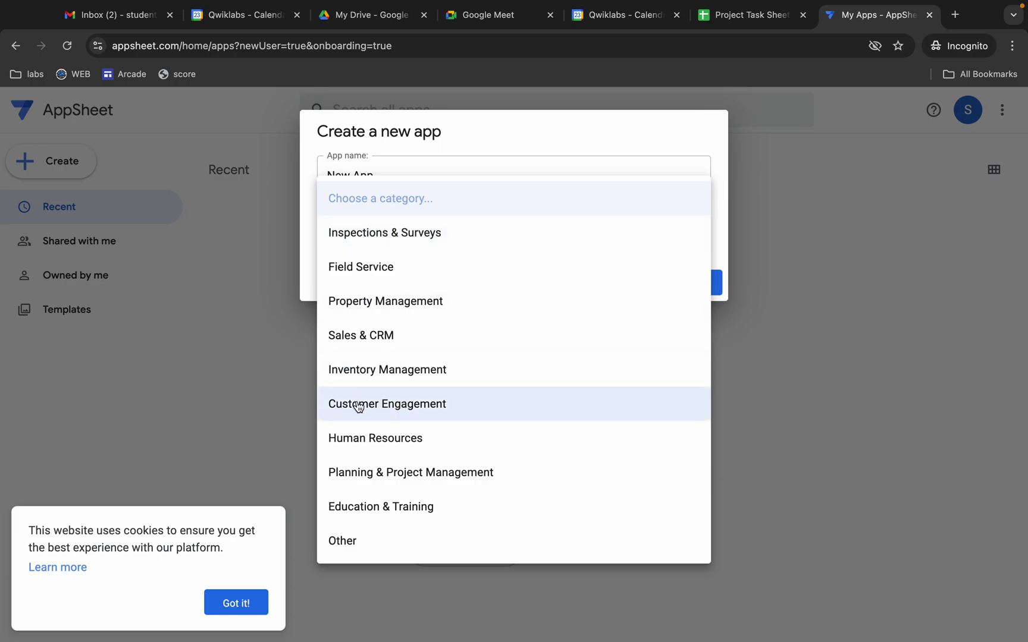
{"action": "left_click", "coordinate": [418, 405]}
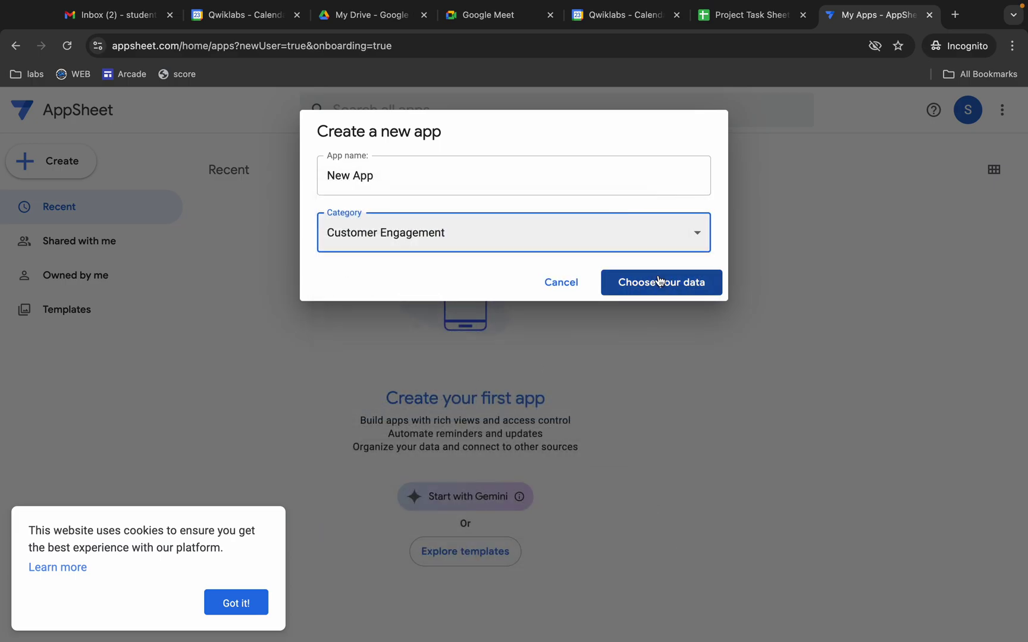
{"action": "left_click", "coordinate": [659, 283]}
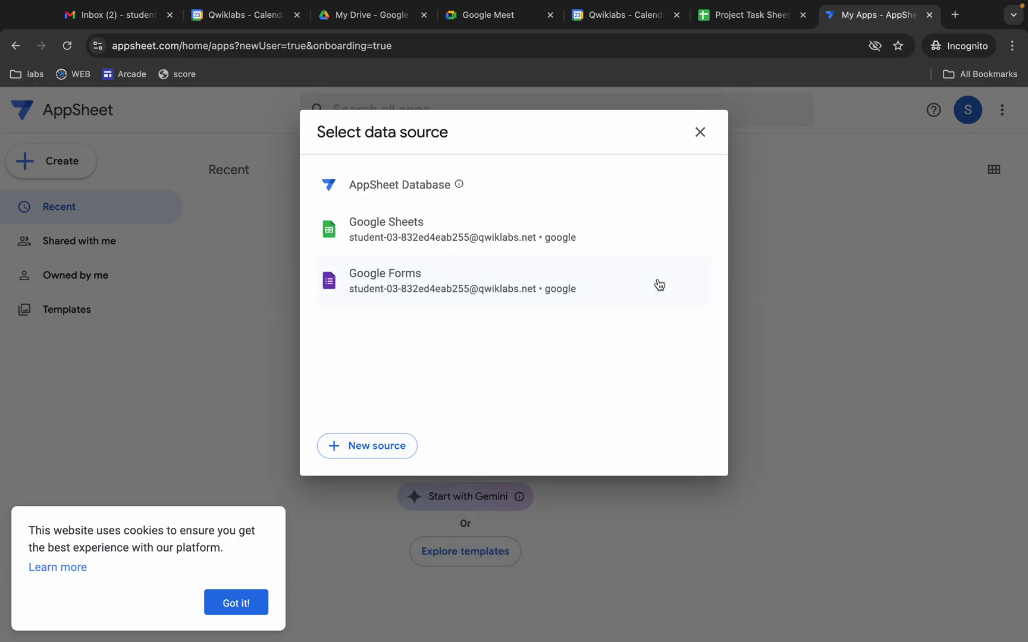
{"action": "left_click", "coordinate": [394, 240]}
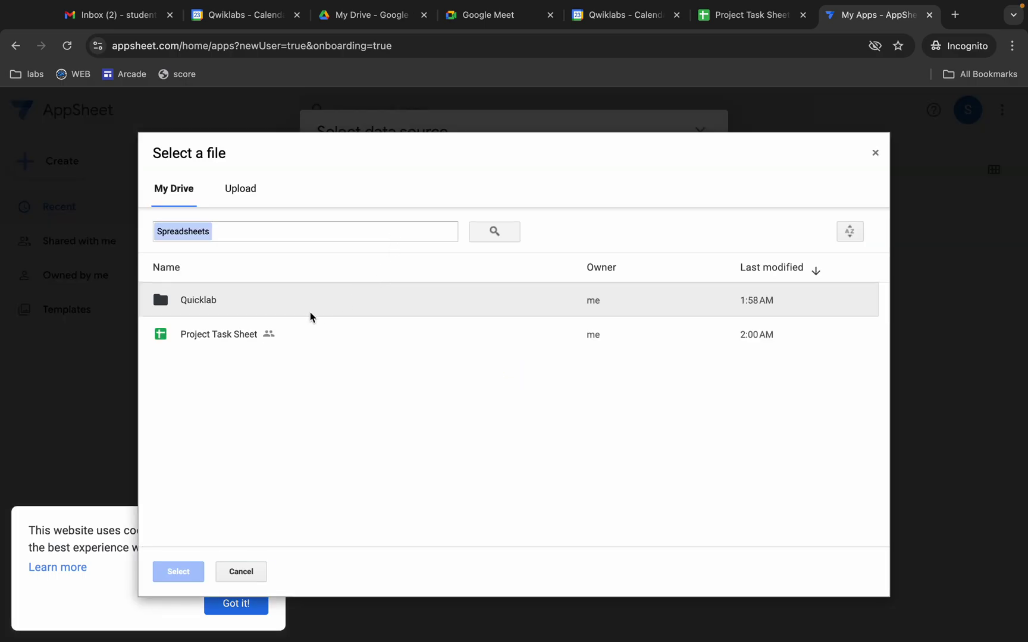
{"action": "left_click", "coordinate": [190, 343]}
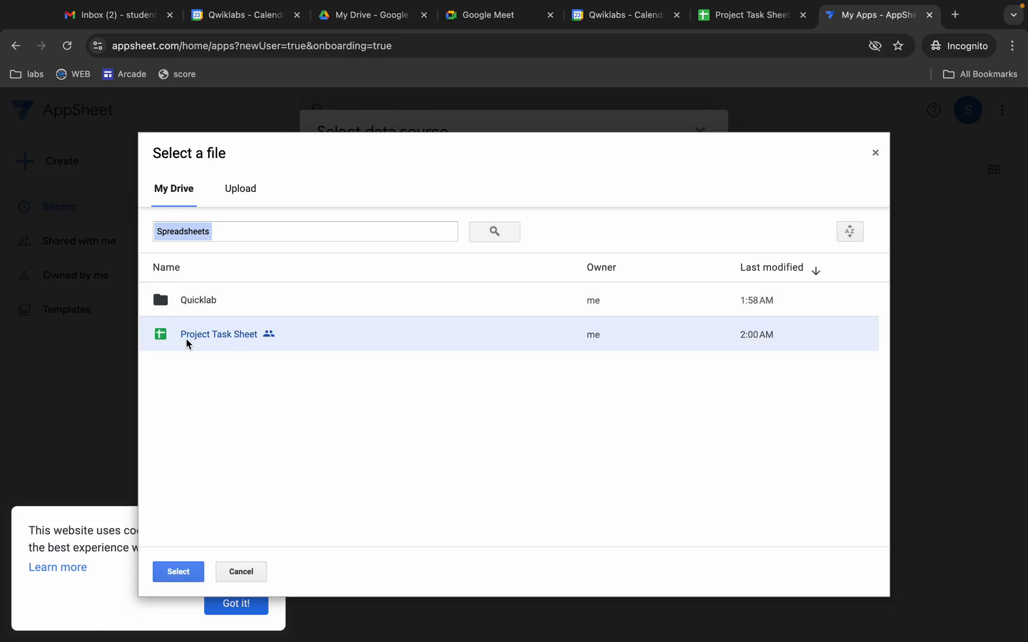
{"action": "left_click", "coordinate": [177, 571]}
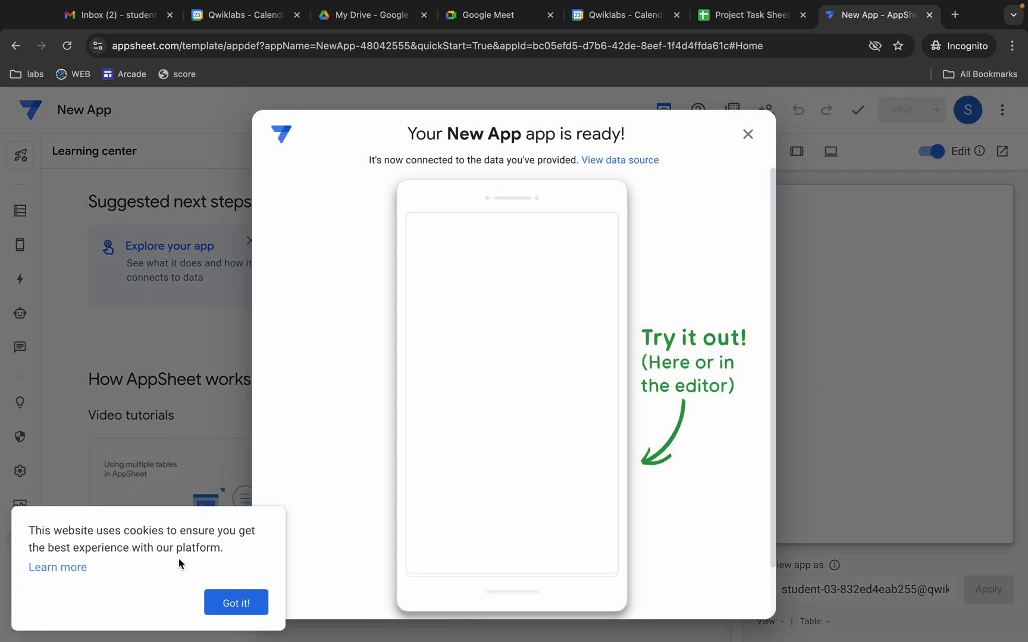
{"action": "key", "text": "ctrl+Left"}
{"action": "scroll", "coordinate": [340, 514], "scroll_direction": "down", "scroll_amount": 3}
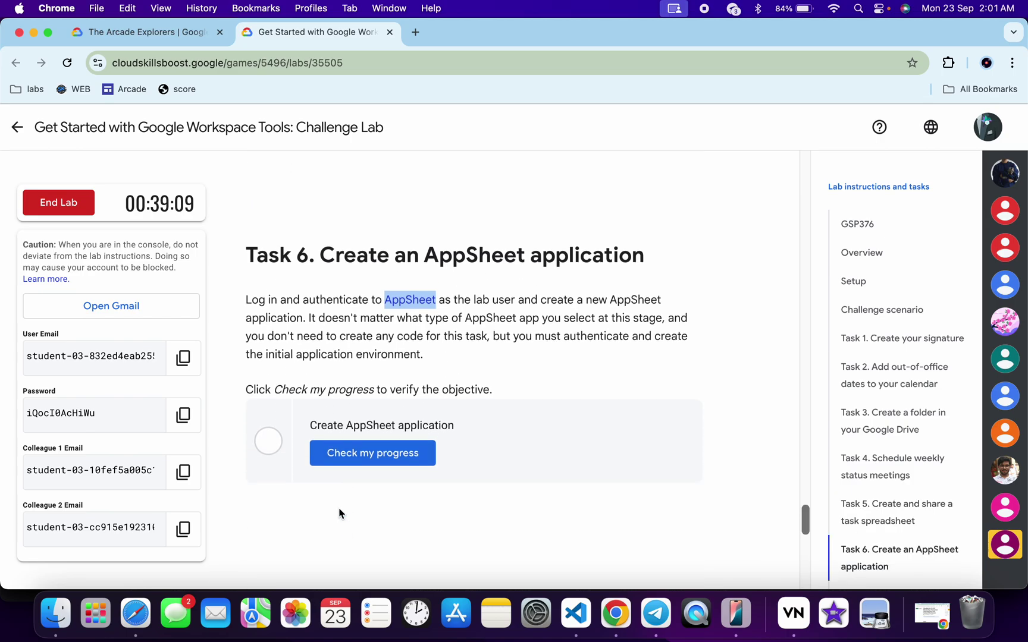
- Run the Task 6 progress check for the AppSheet application
{"action": "left_click", "coordinate": [357, 454]}
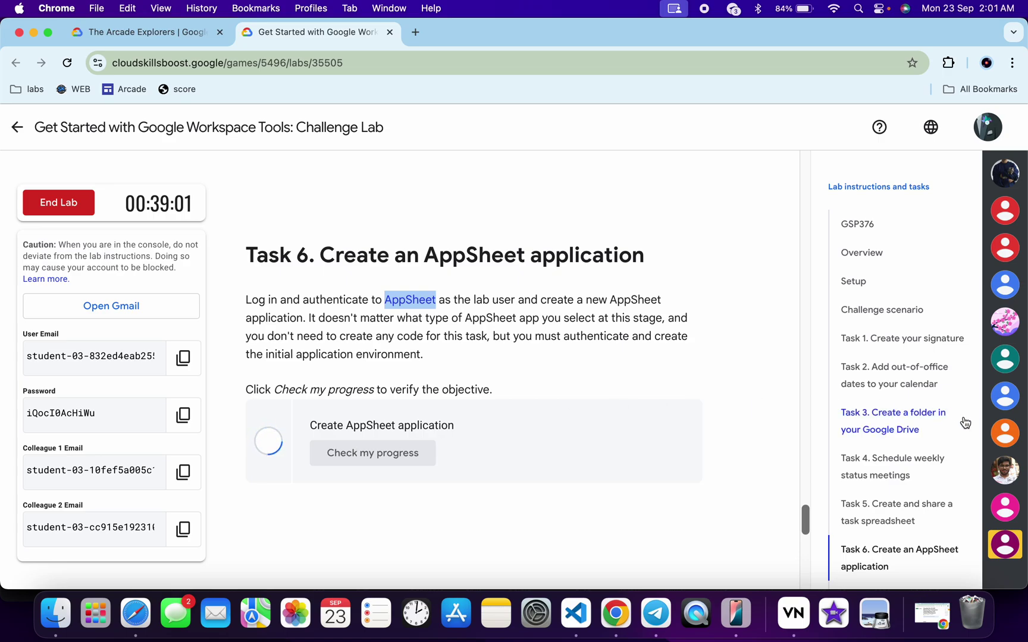
{"action": "scroll", "coordinate": [931, 461], "scroll_direction": "down", "scroll_amount": 2}
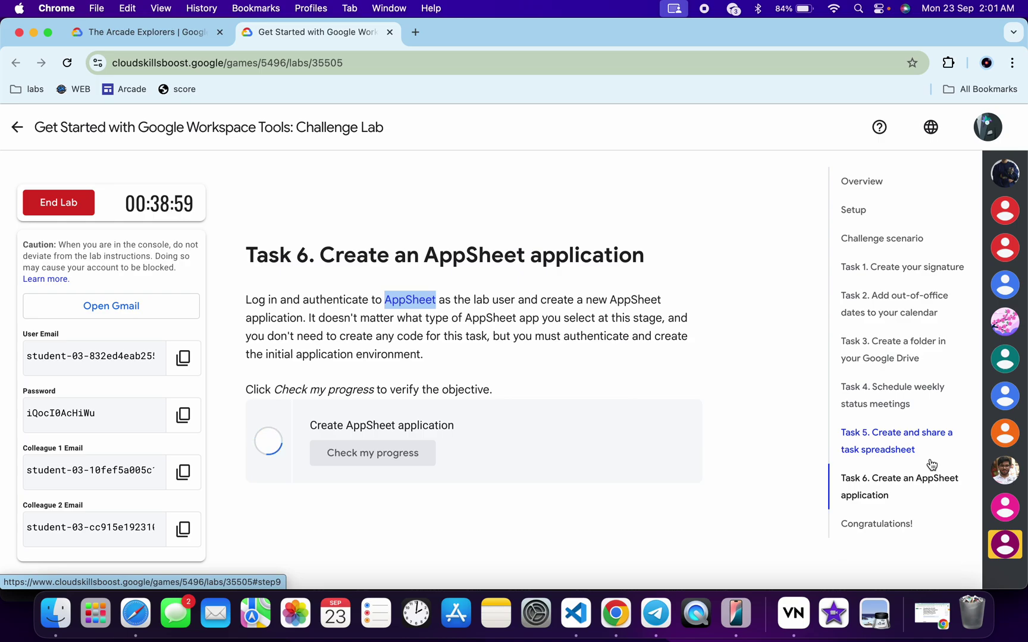